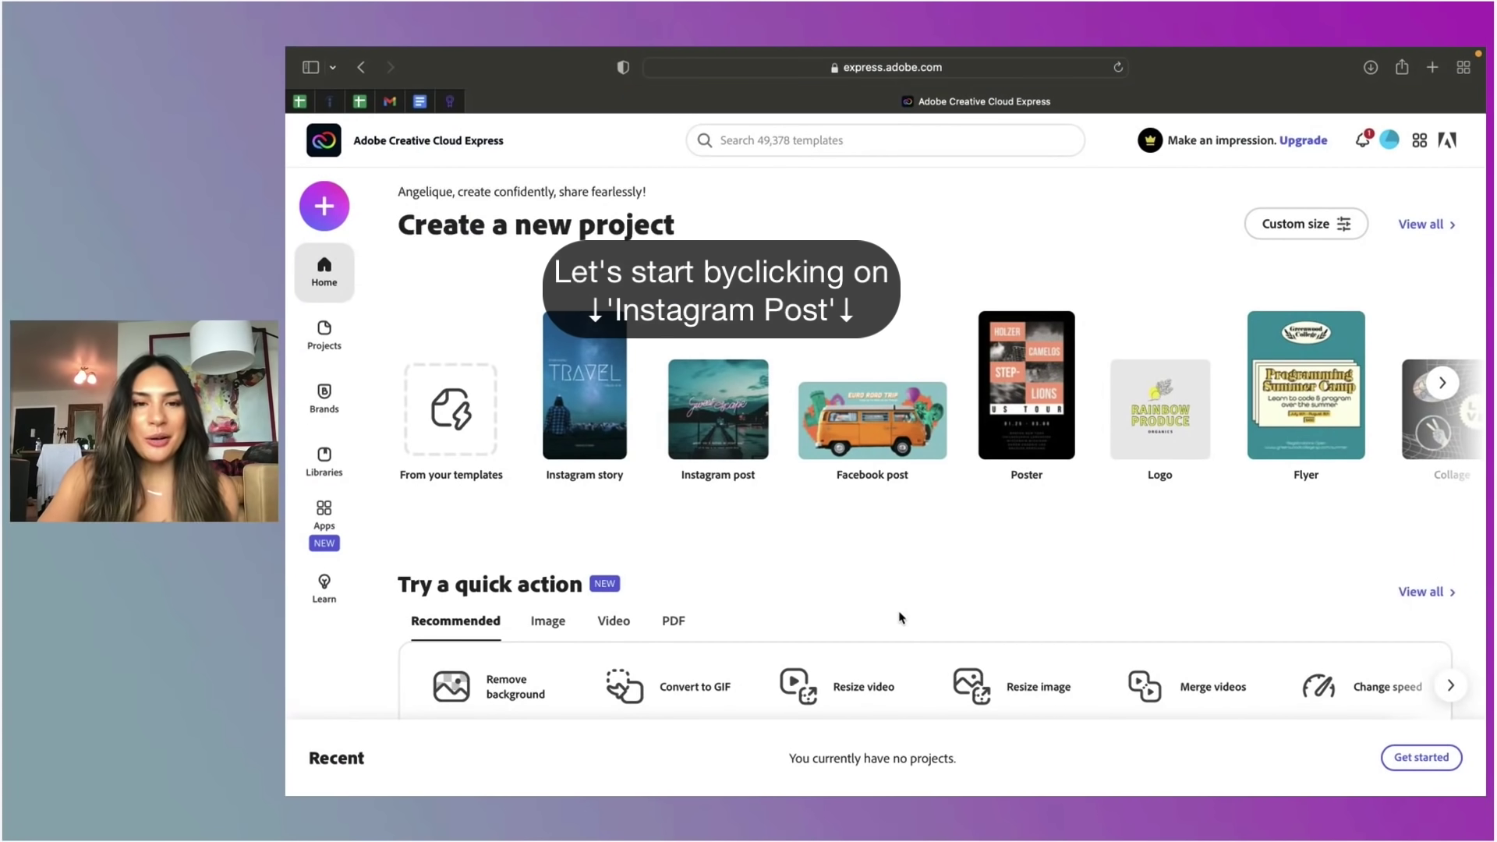
# Step: Open a new blank Instagram post project from the home page
pyautogui.click(719, 396)
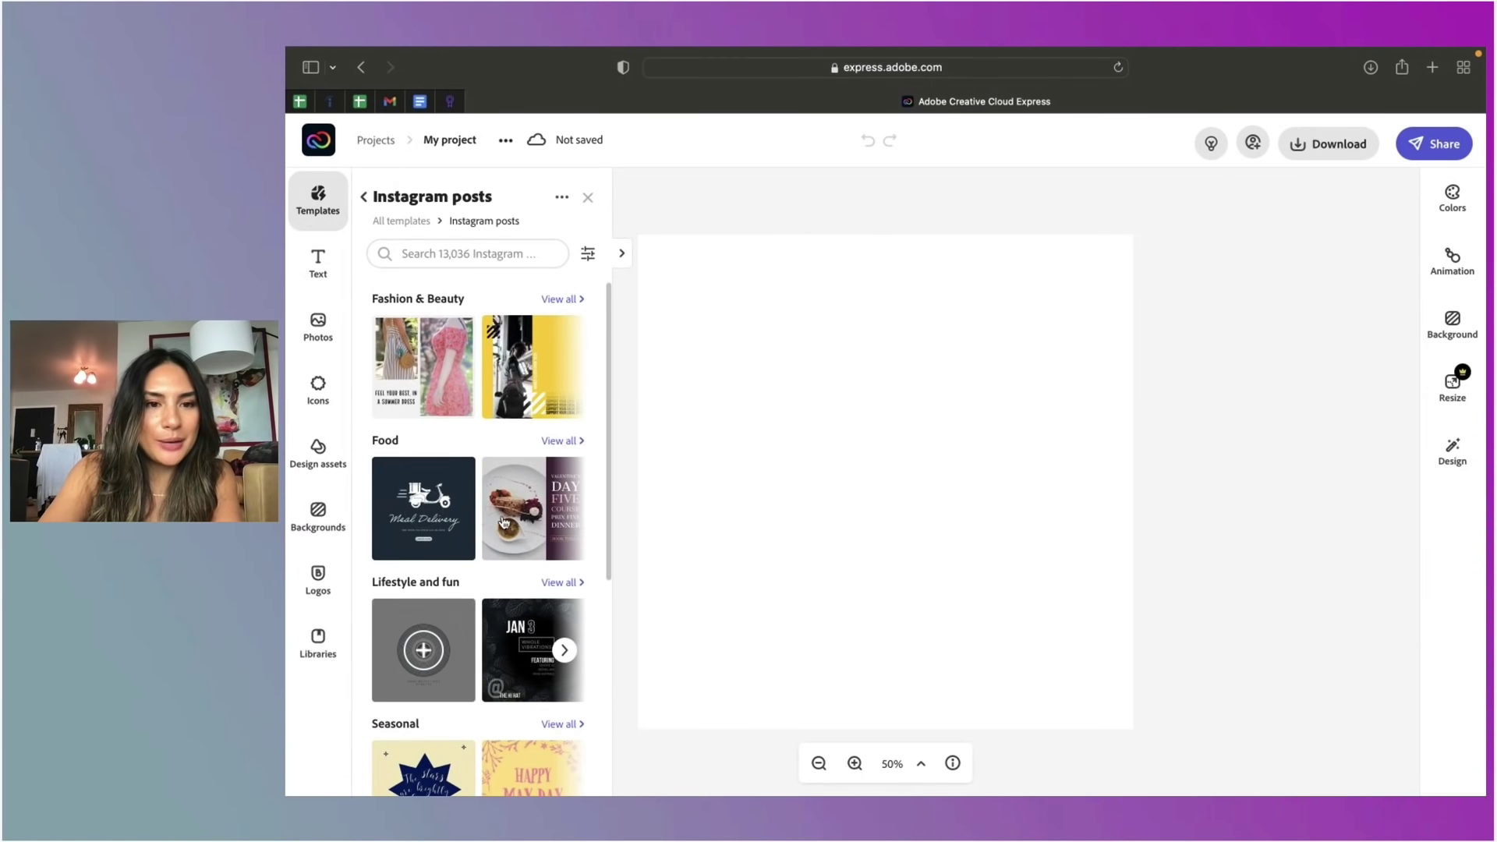
# Step: Search templates for 'silhouettes' and apply The Nature Of Yoga template
pyautogui.click(495, 261)
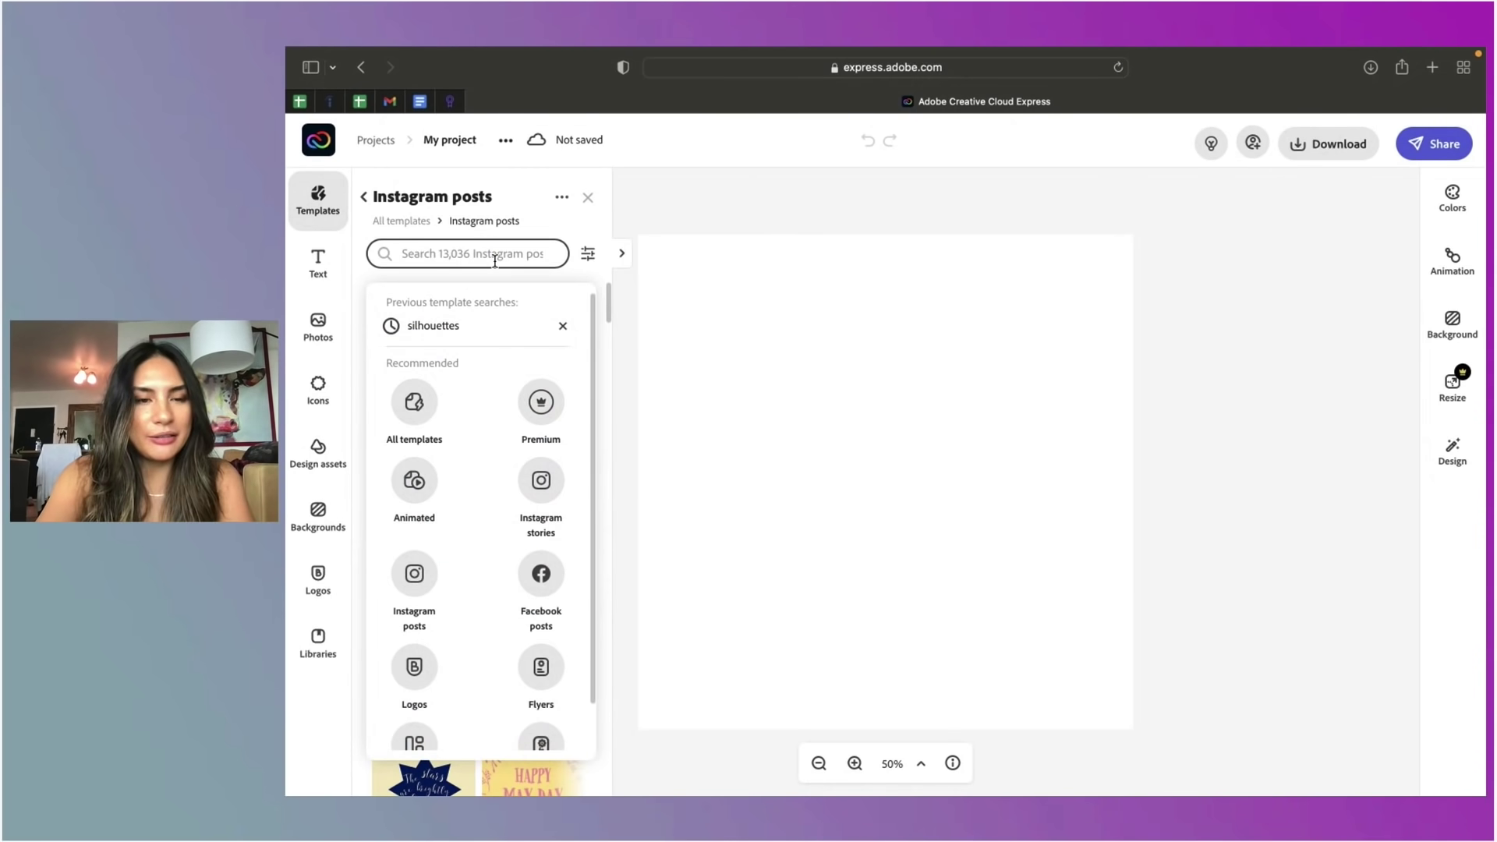
pyautogui.write('s')
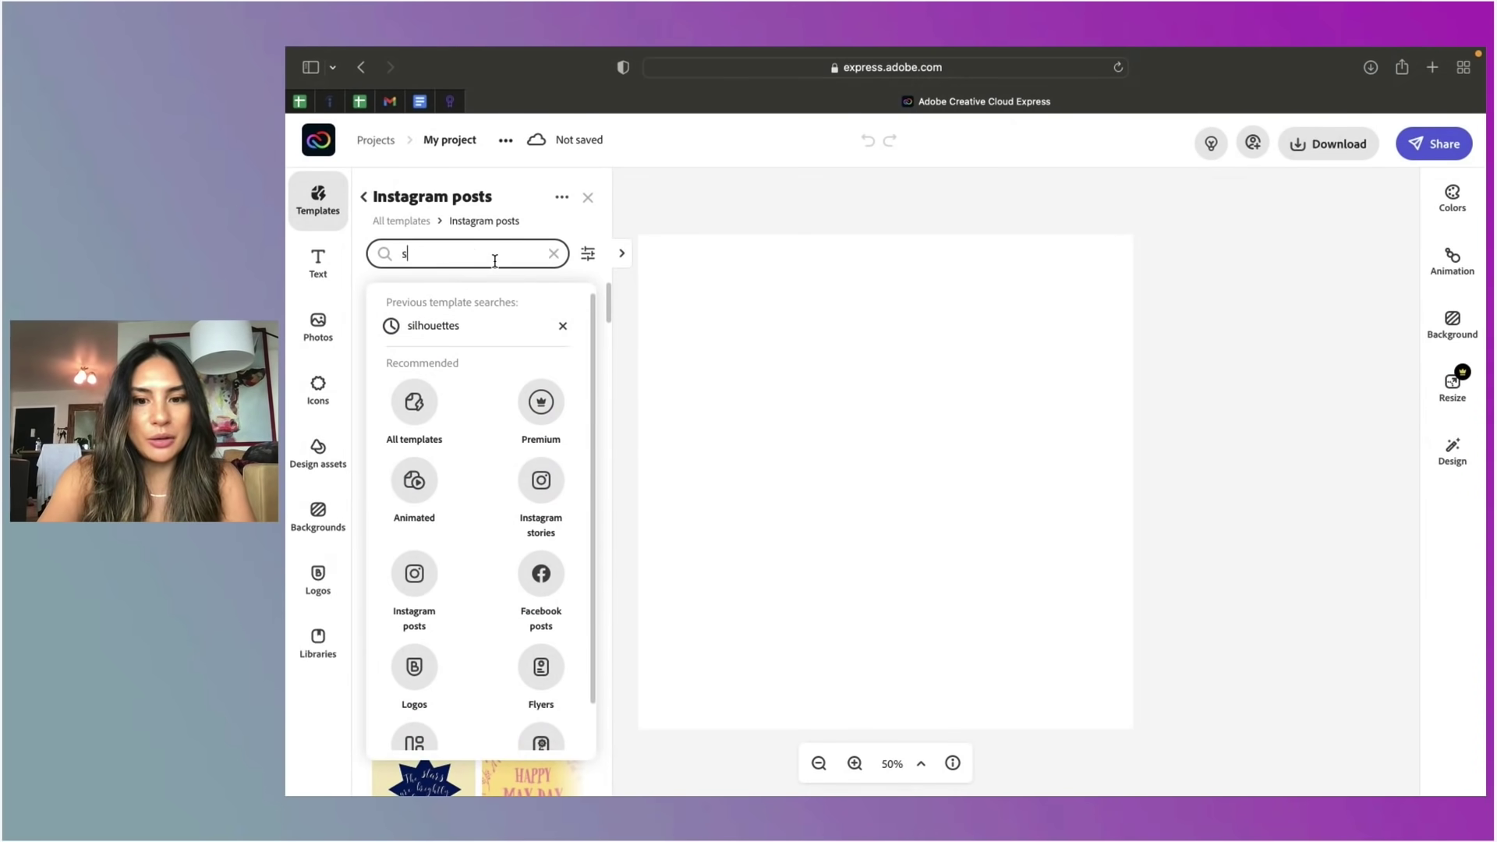
pyautogui.write('ilou')
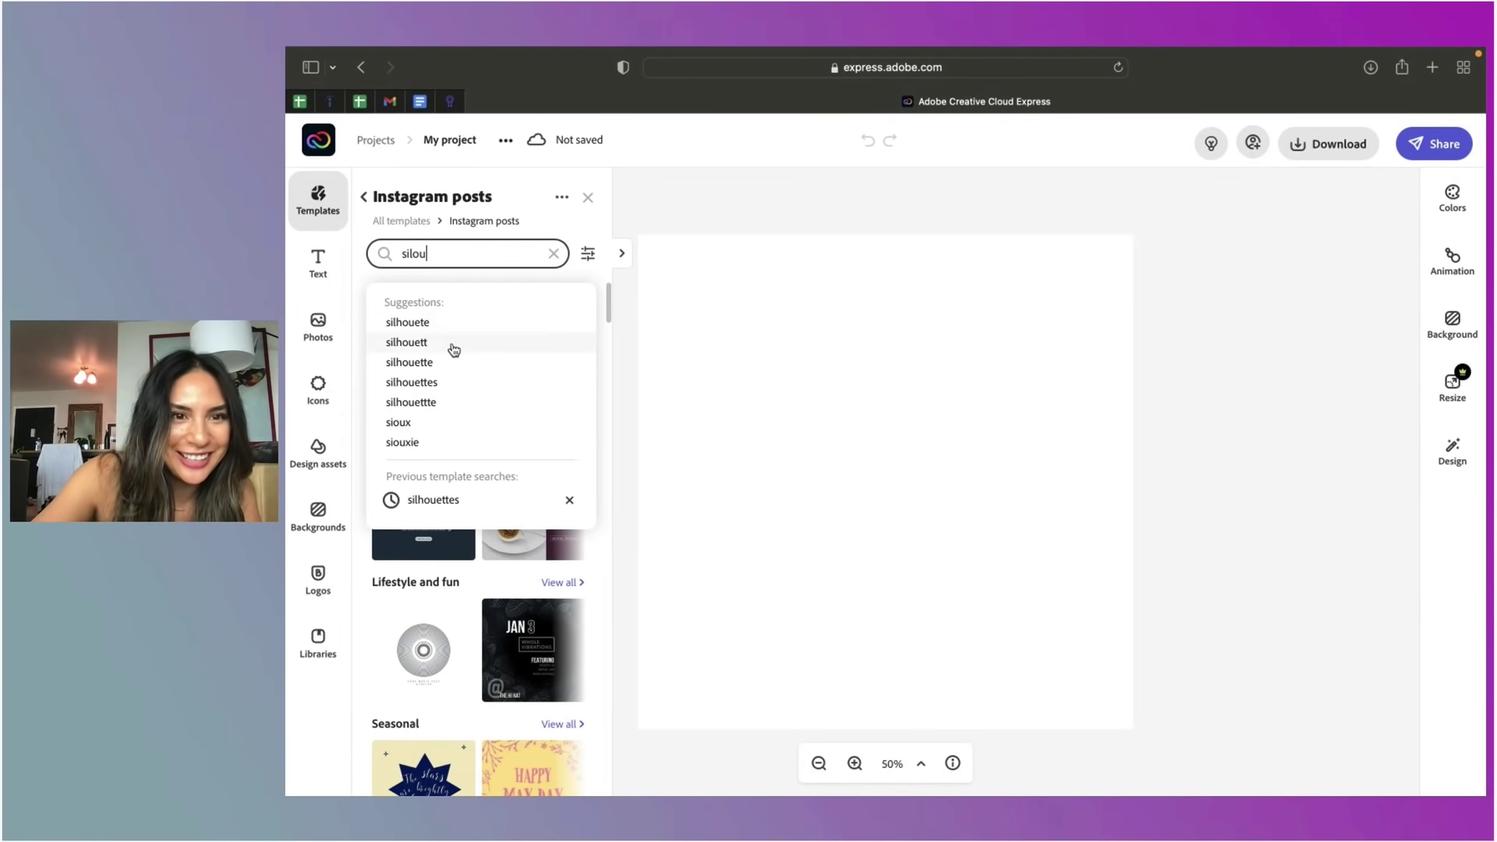
pyautogui.click(444, 390)
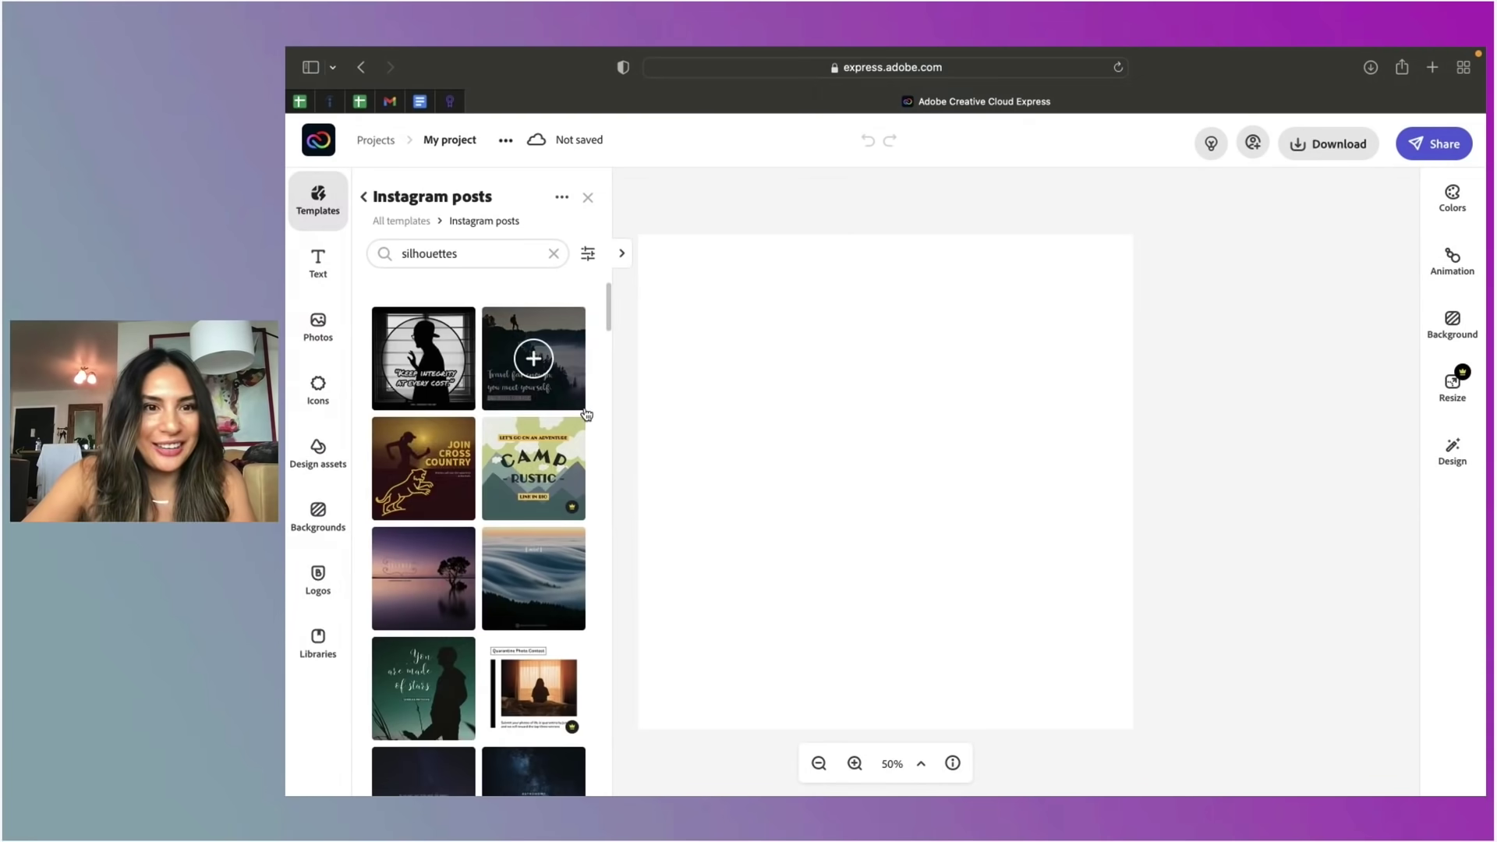
pyautogui.scroll(-1, 424, 573)
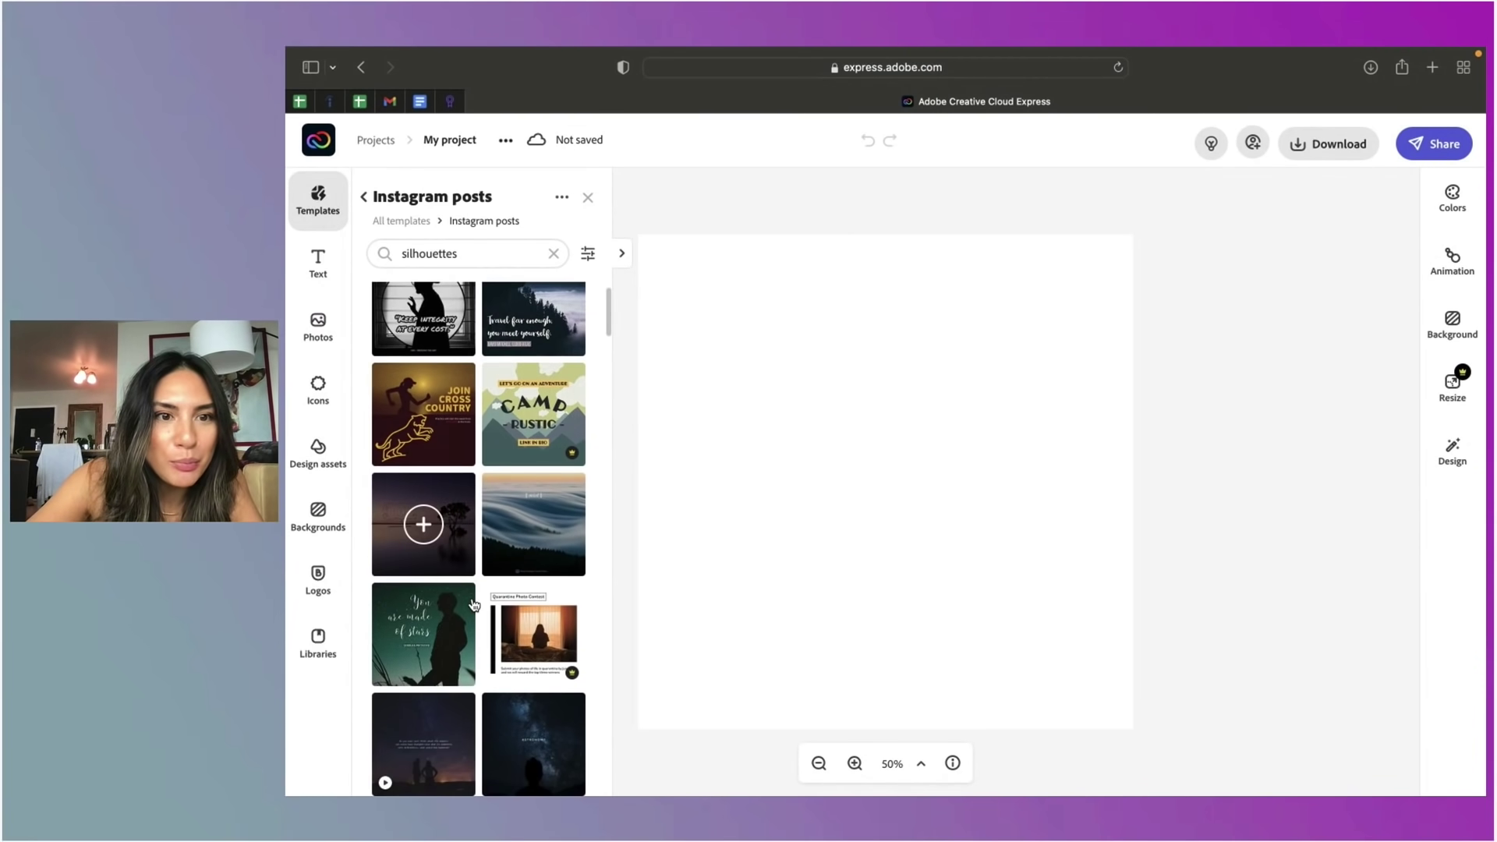
pyautogui.scroll(-3, 473, 603)
pyautogui.scroll(-2, 473, 603)
pyautogui.scroll(-1, 477, 594)
pyautogui.scroll(-1, 479, 583)
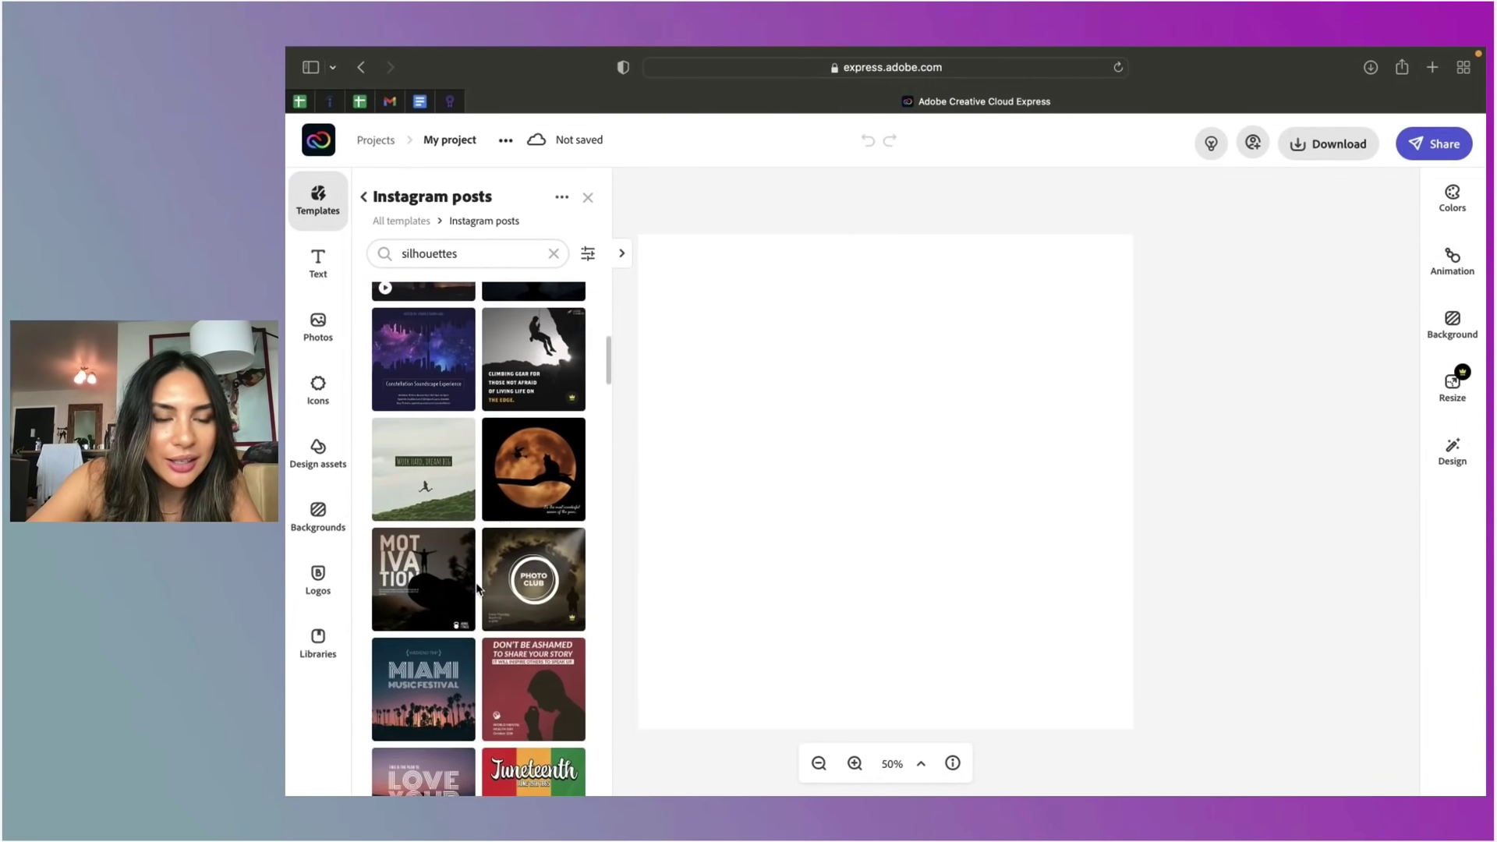
pyautogui.scroll(-1, 481, 570)
pyautogui.scroll(-2, 481, 570)
pyautogui.scroll(-2, 481, 569)
pyautogui.scroll(-2, 481, 570)
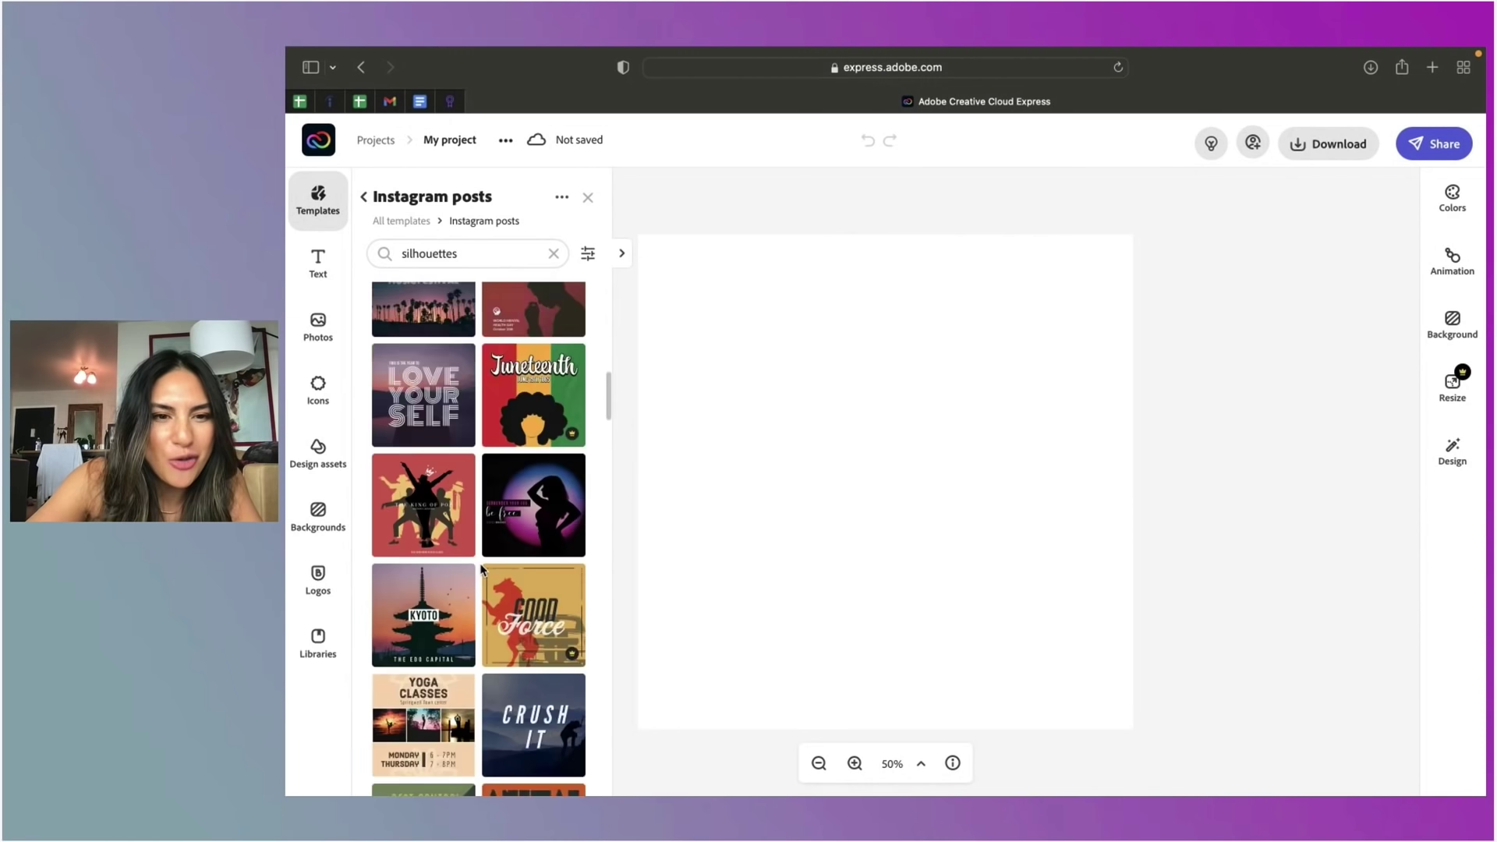
pyautogui.scroll(-2, 481, 570)
pyautogui.scroll(-2, 482, 570)
pyautogui.scroll(-2, 481, 570)
pyautogui.scroll(-2, 481, 570)
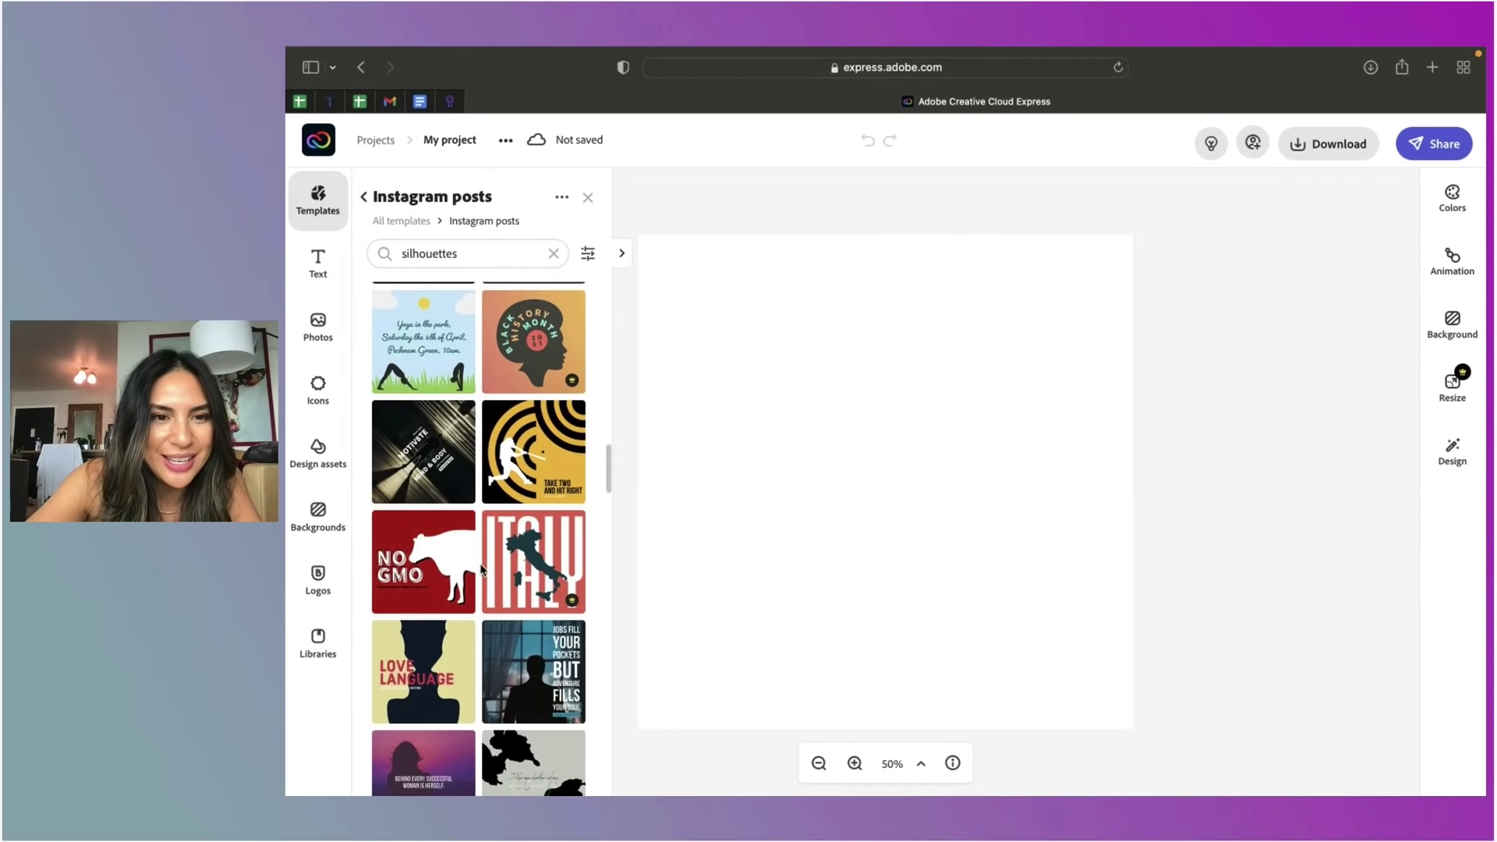
pyautogui.scroll(-2, 482, 567)
pyautogui.scroll(-3, 482, 566)
pyautogui.click(430, 457)
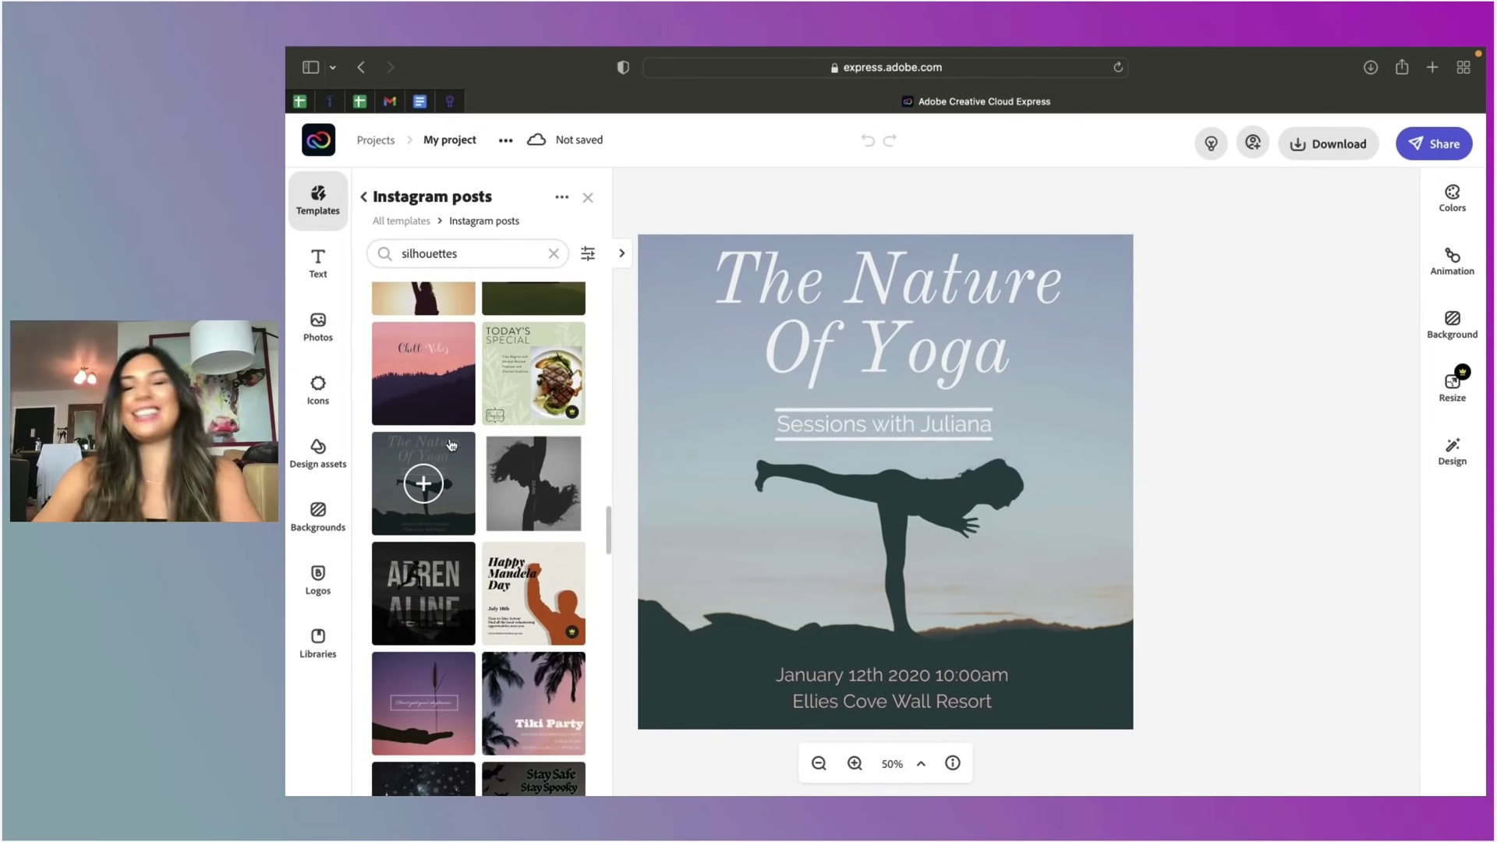
# Step: Change 'Nature' to 'Sculpt' in the headline, making it 'The Sculpt Of Yoga'
pyautogui.click(913, 301)
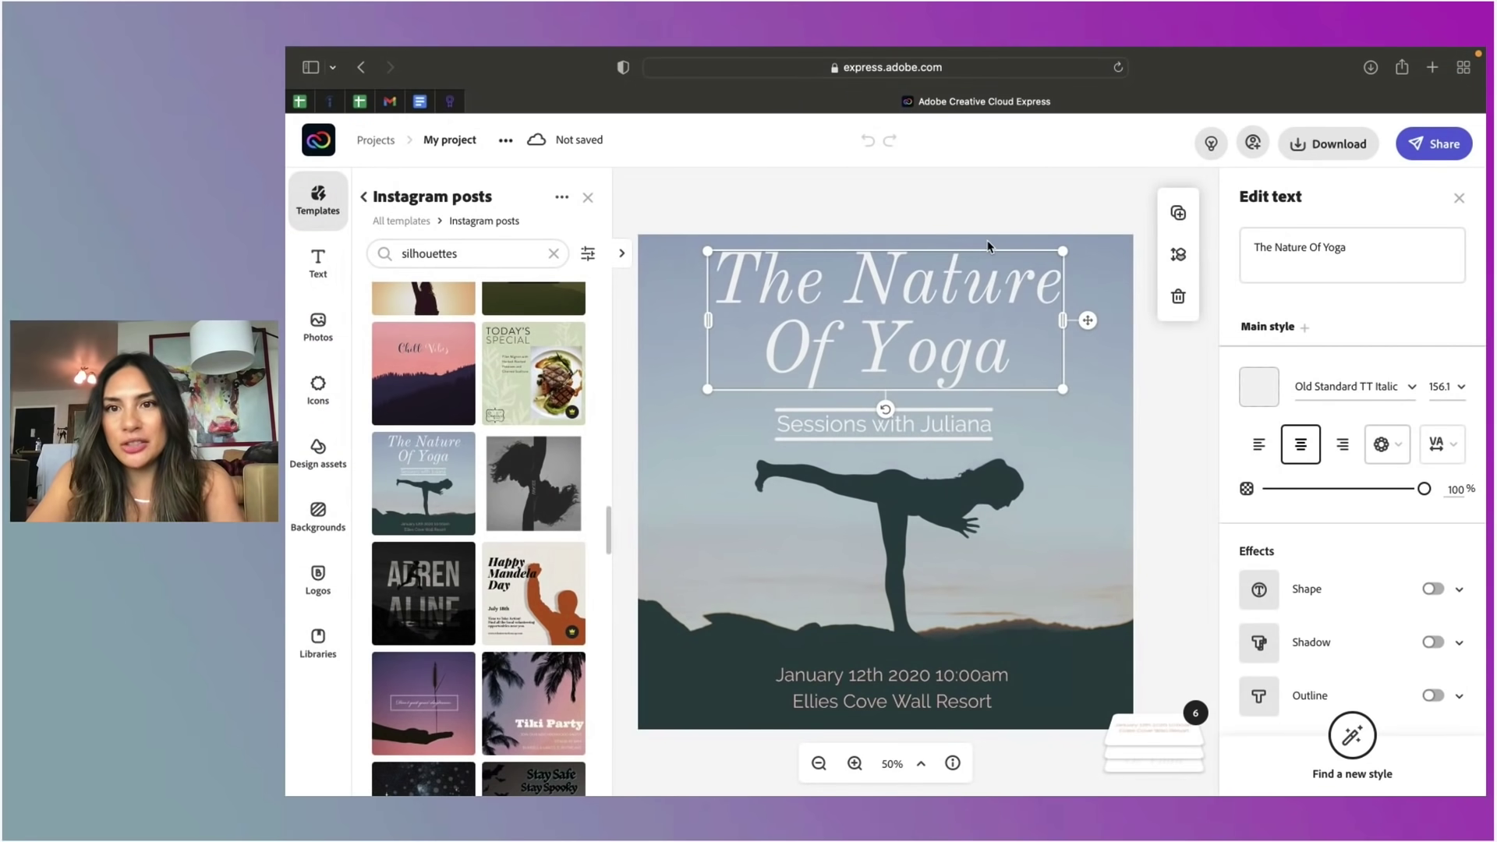
pyautogui.click(1305, 249)
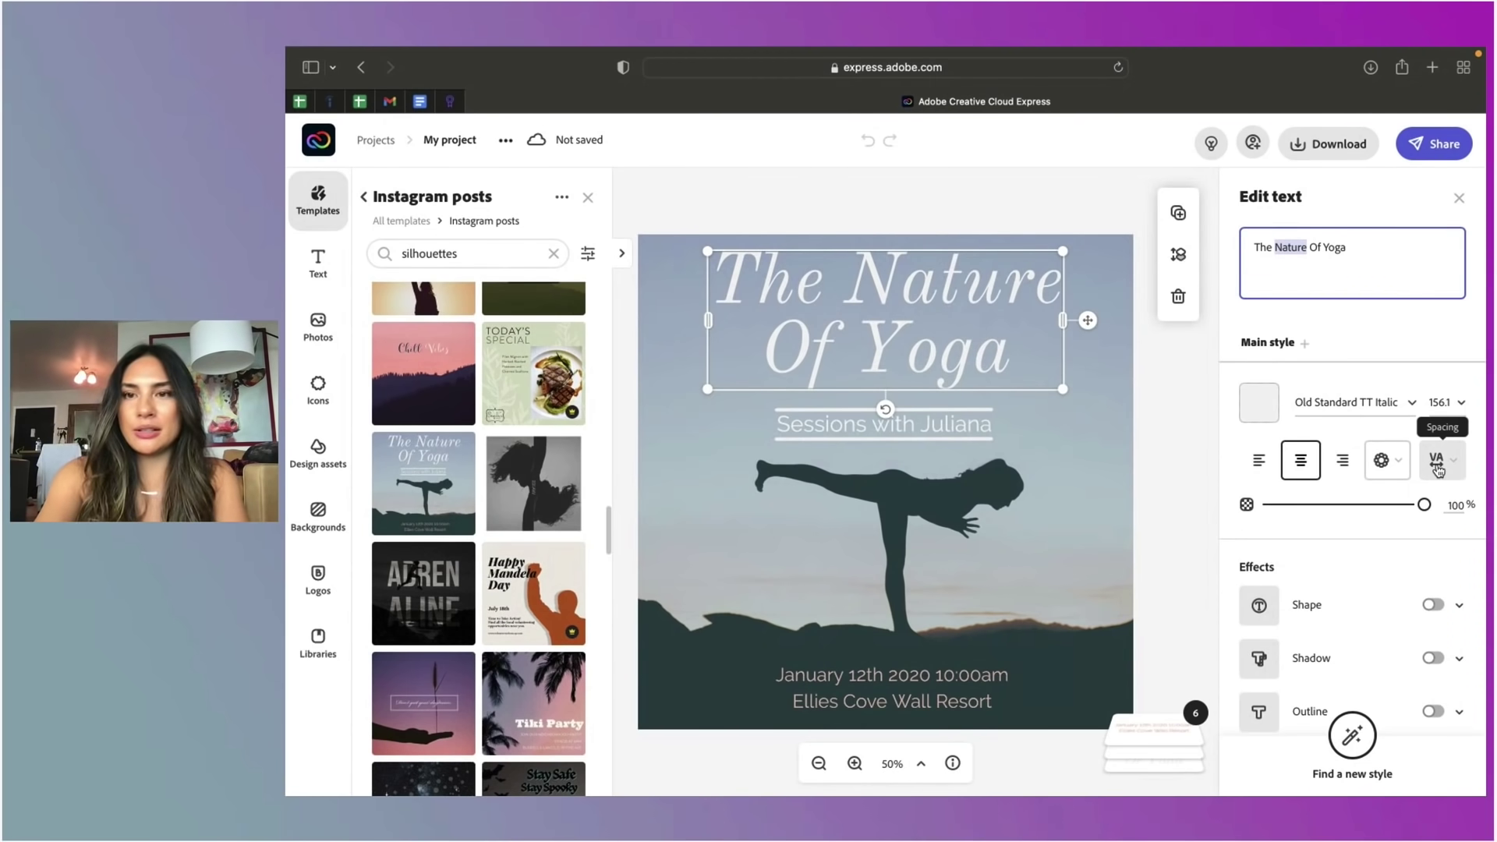
pyautogui.write('Sc')
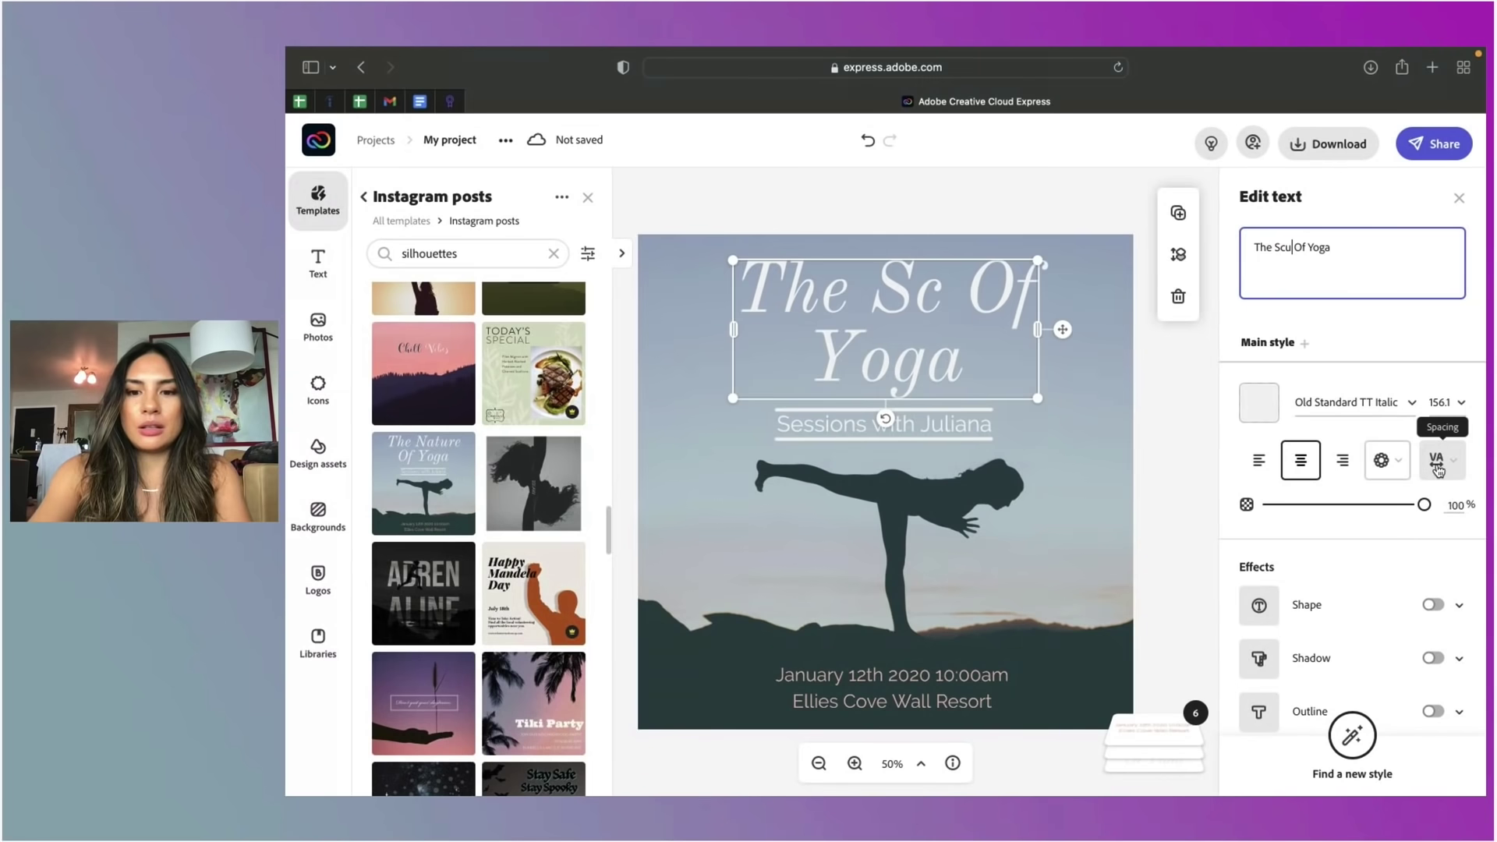
pyautogui.write('ulpt')
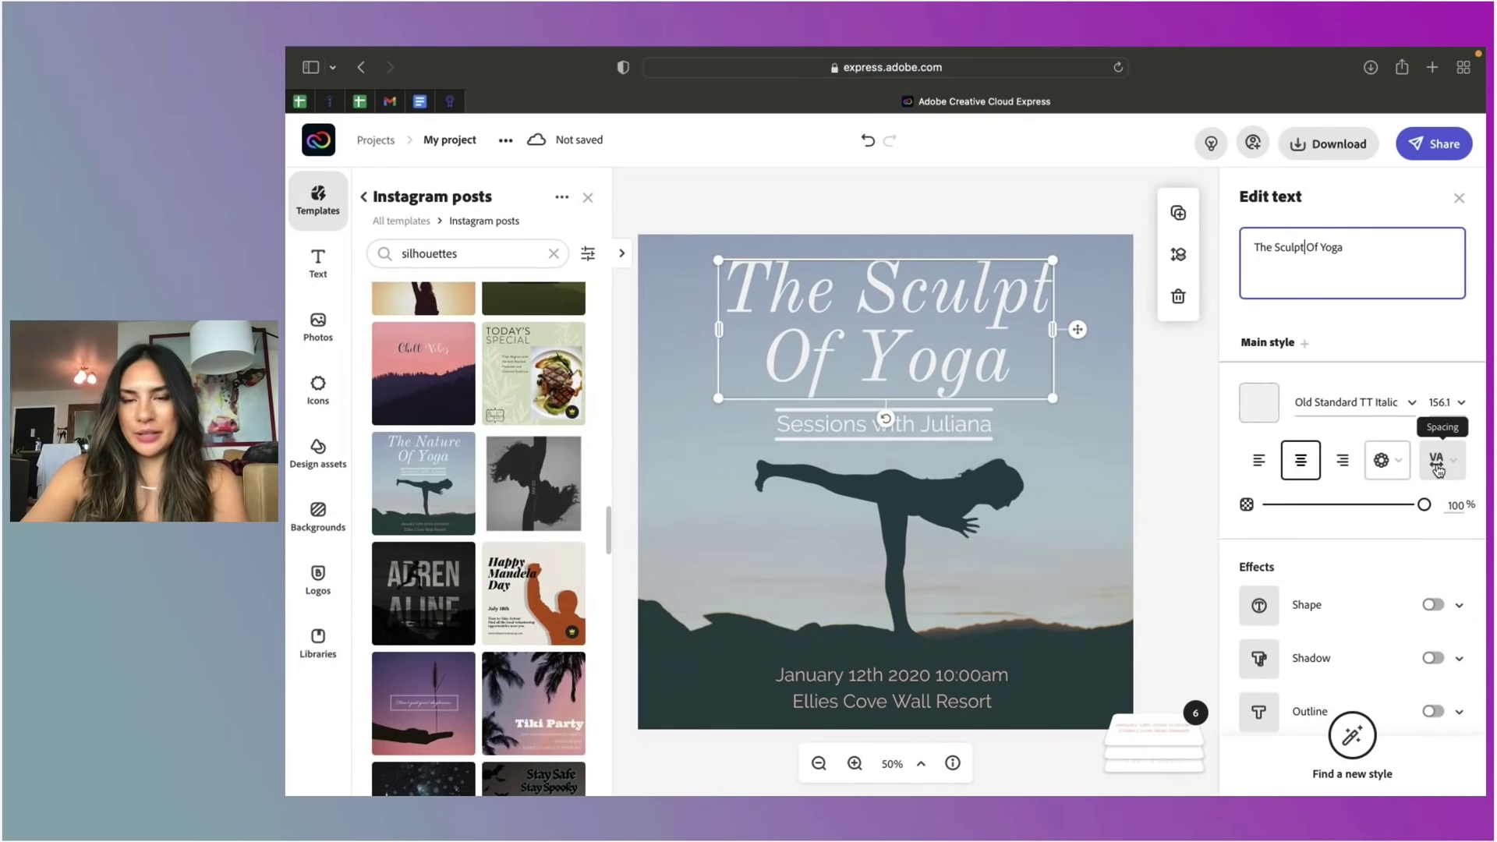
pyautogui.click(912, 410)
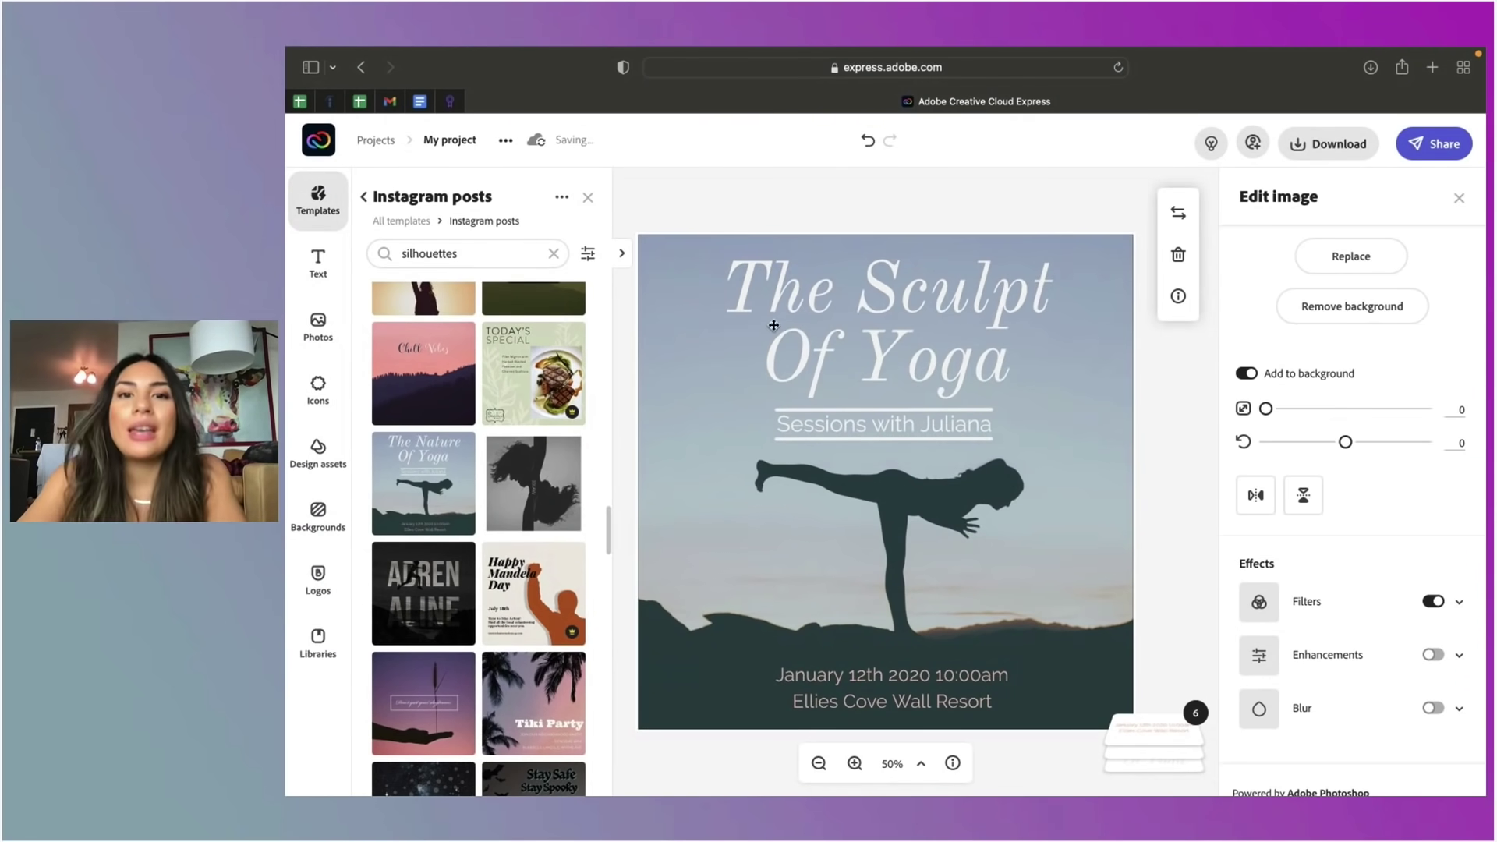
# Step: Replace Juliana with Angelique in the 'Sessions with' subtitle
pyautogui.click(953, 428)
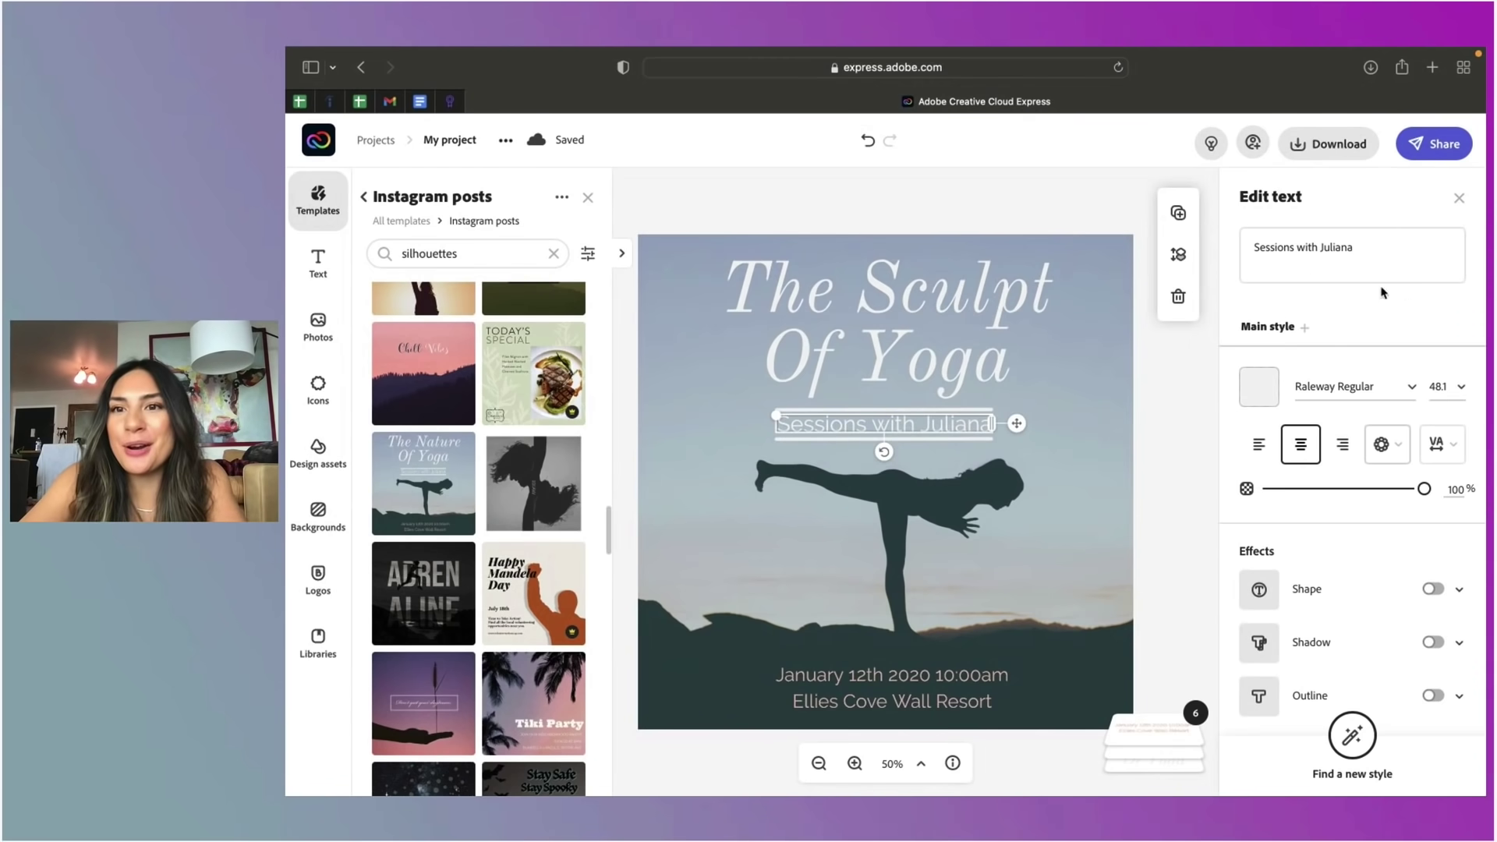
pyautogui.moveTo(1365, 253); pyautogui.dragTo(1332, 251)
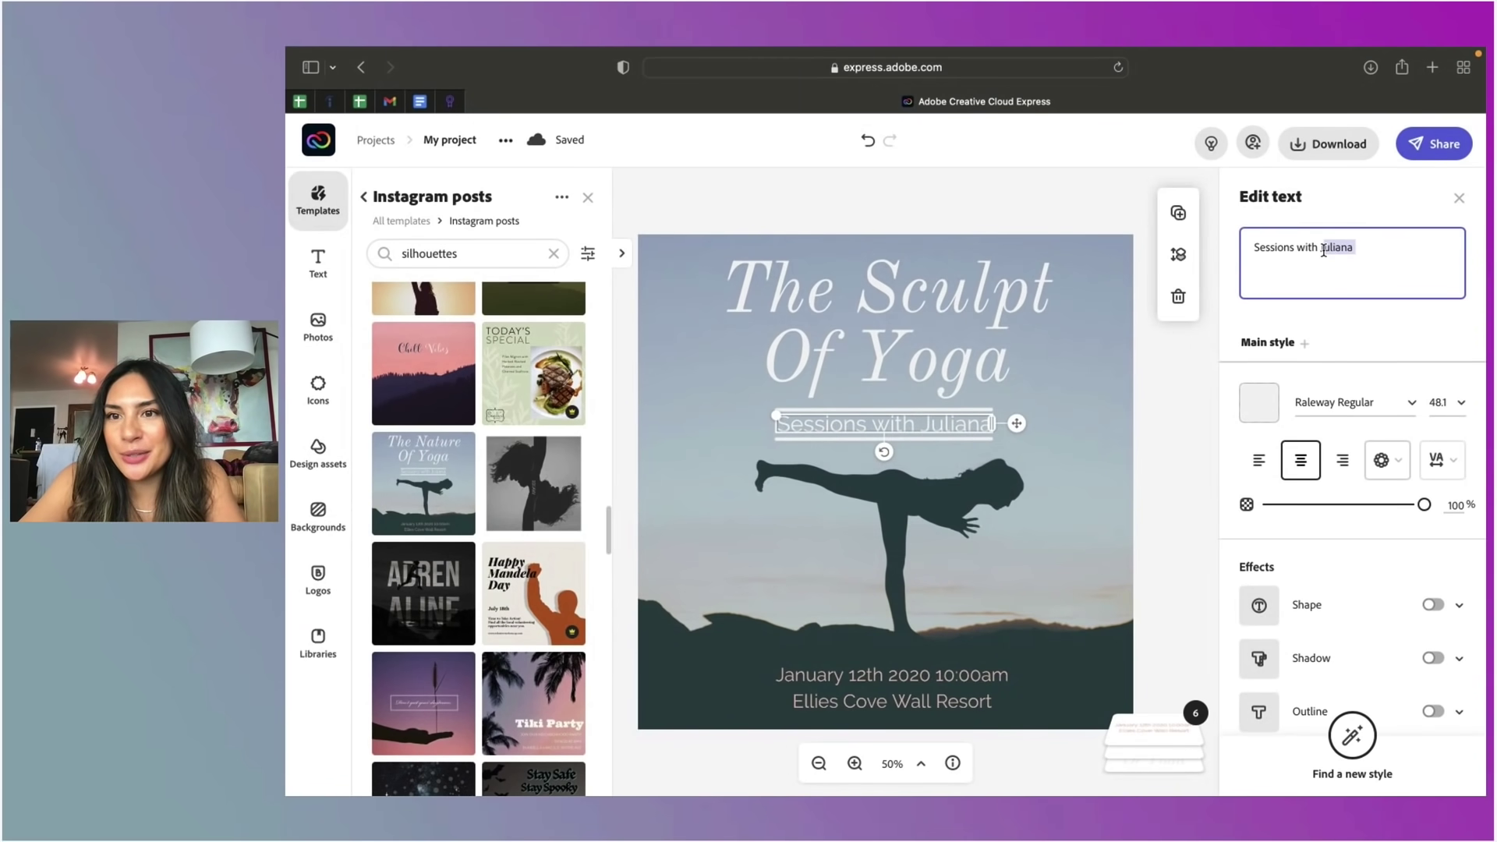
pyautogui.press('BackSpace')
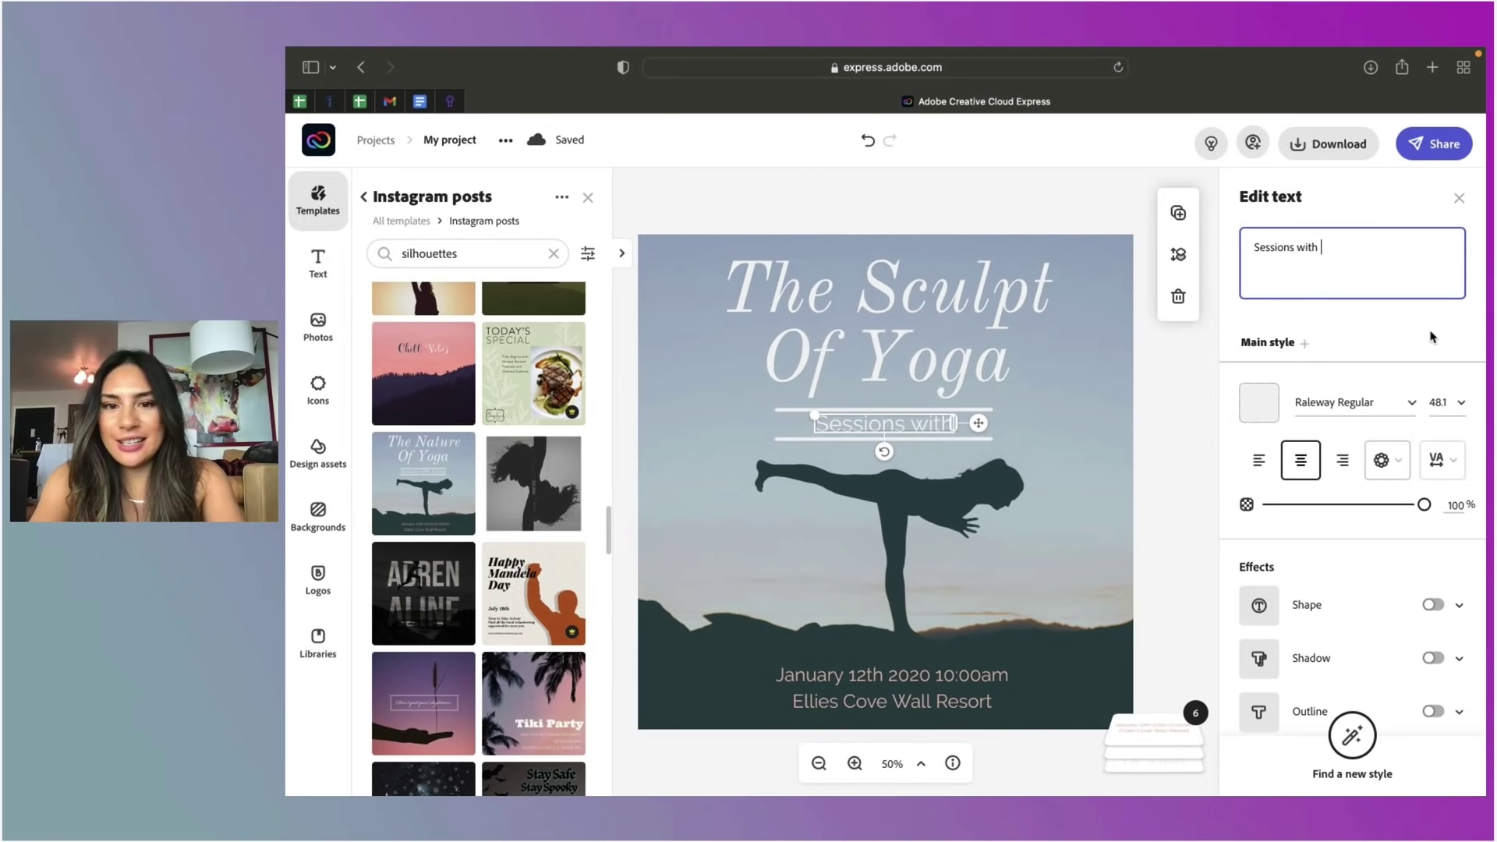
pyautogui.write('Angelique')
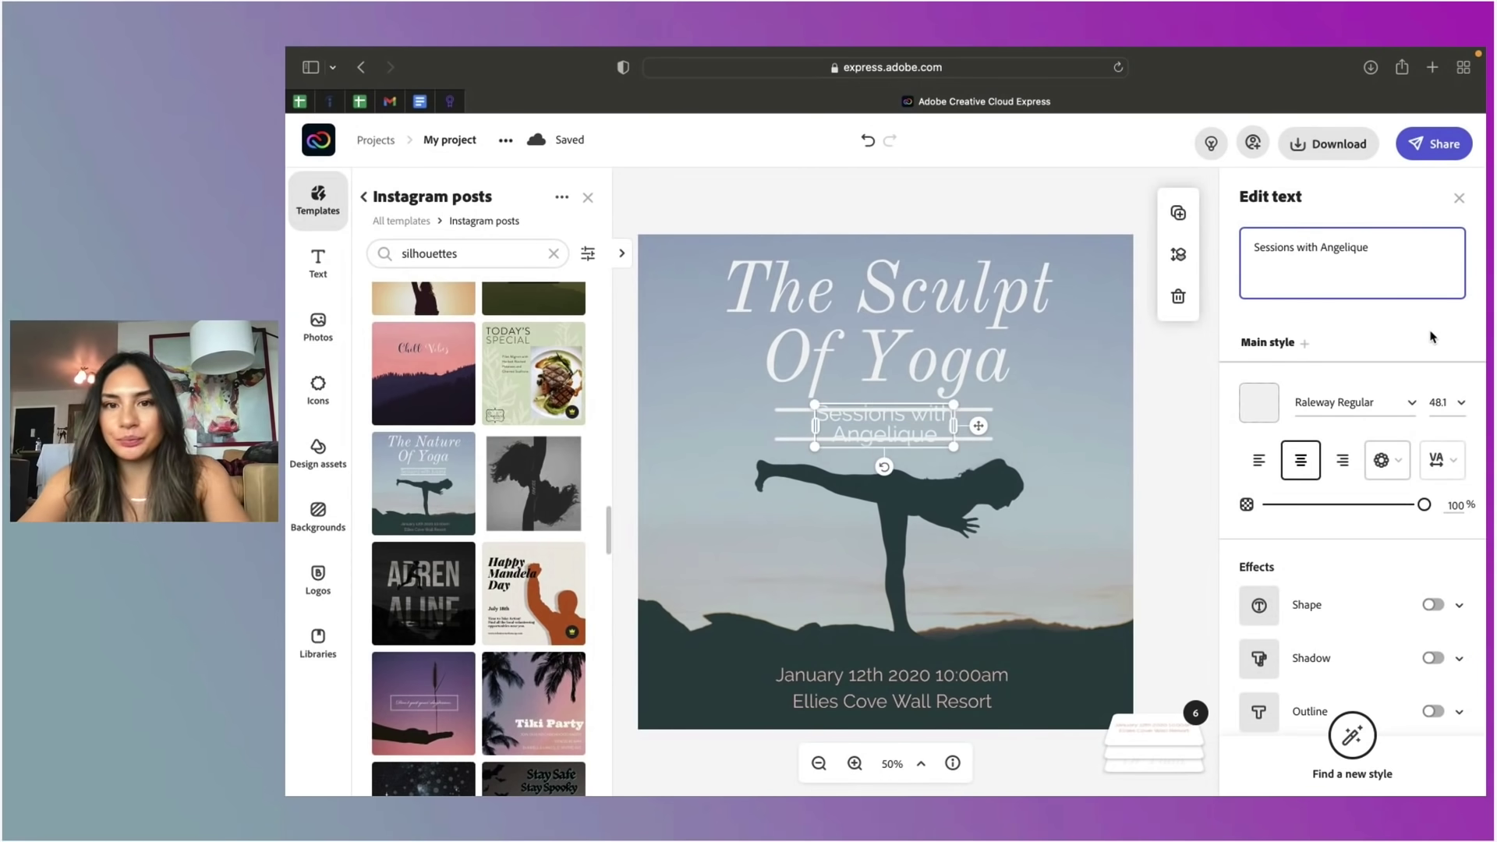
pyautogui.click(808, 376)
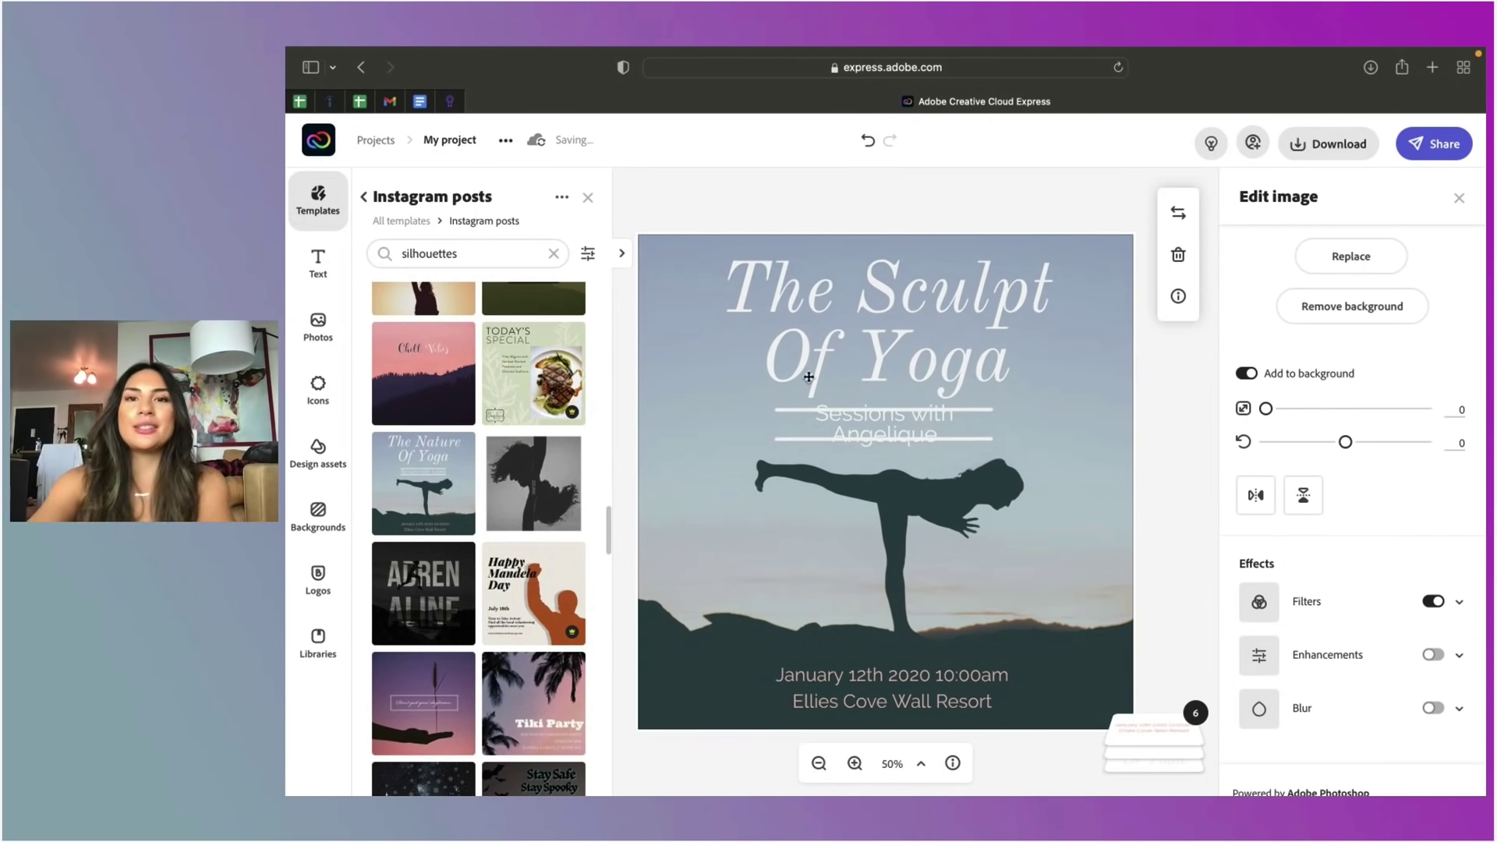
# Step: Delete the diamond outline and decorative line around the subtitle, then select the date line
pyautogui.click(982, 409)
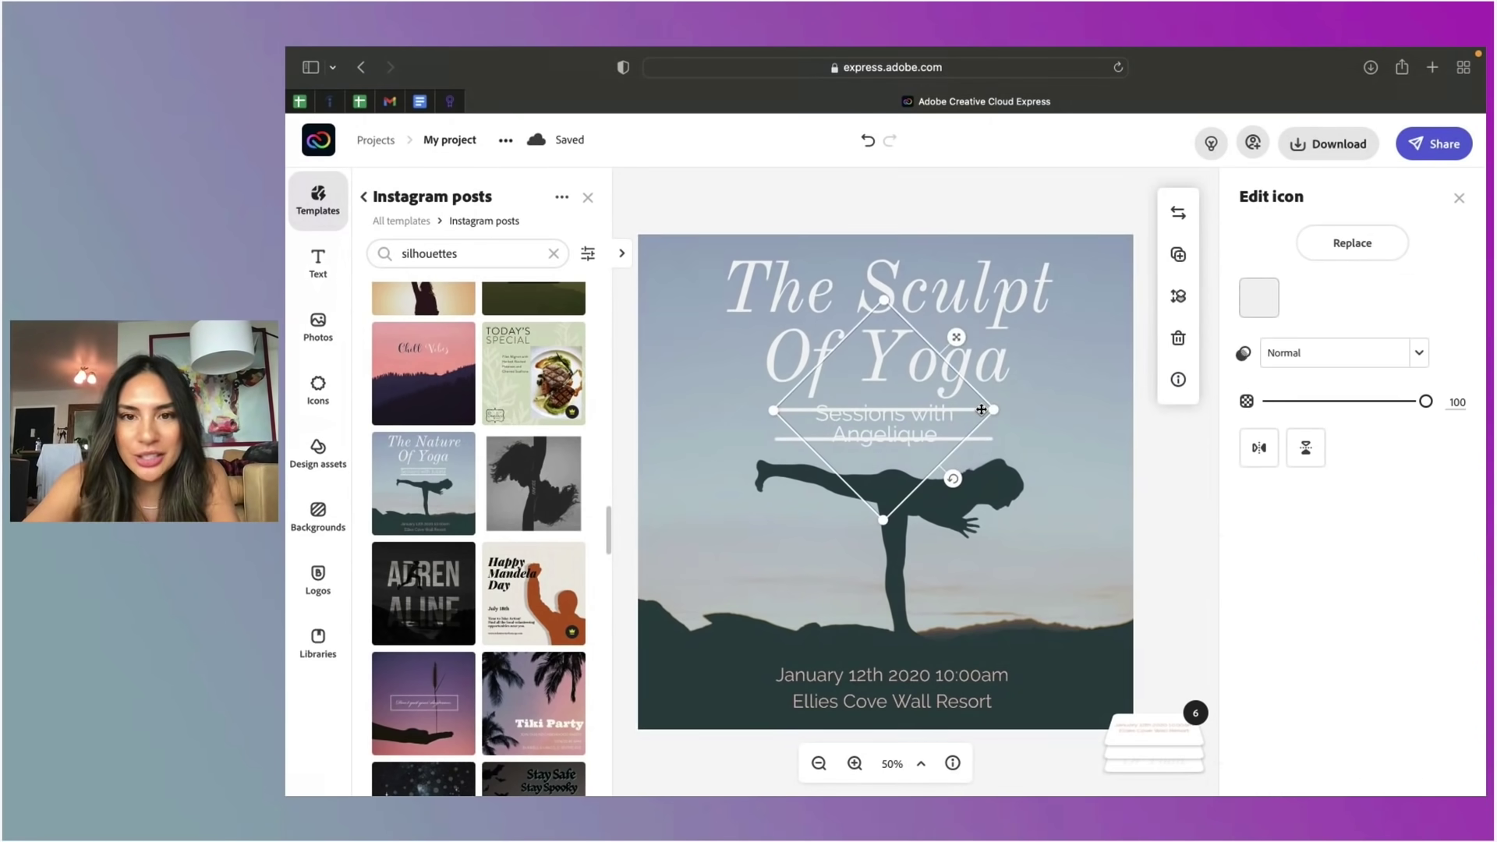
pyautogui.click(1180, 339)
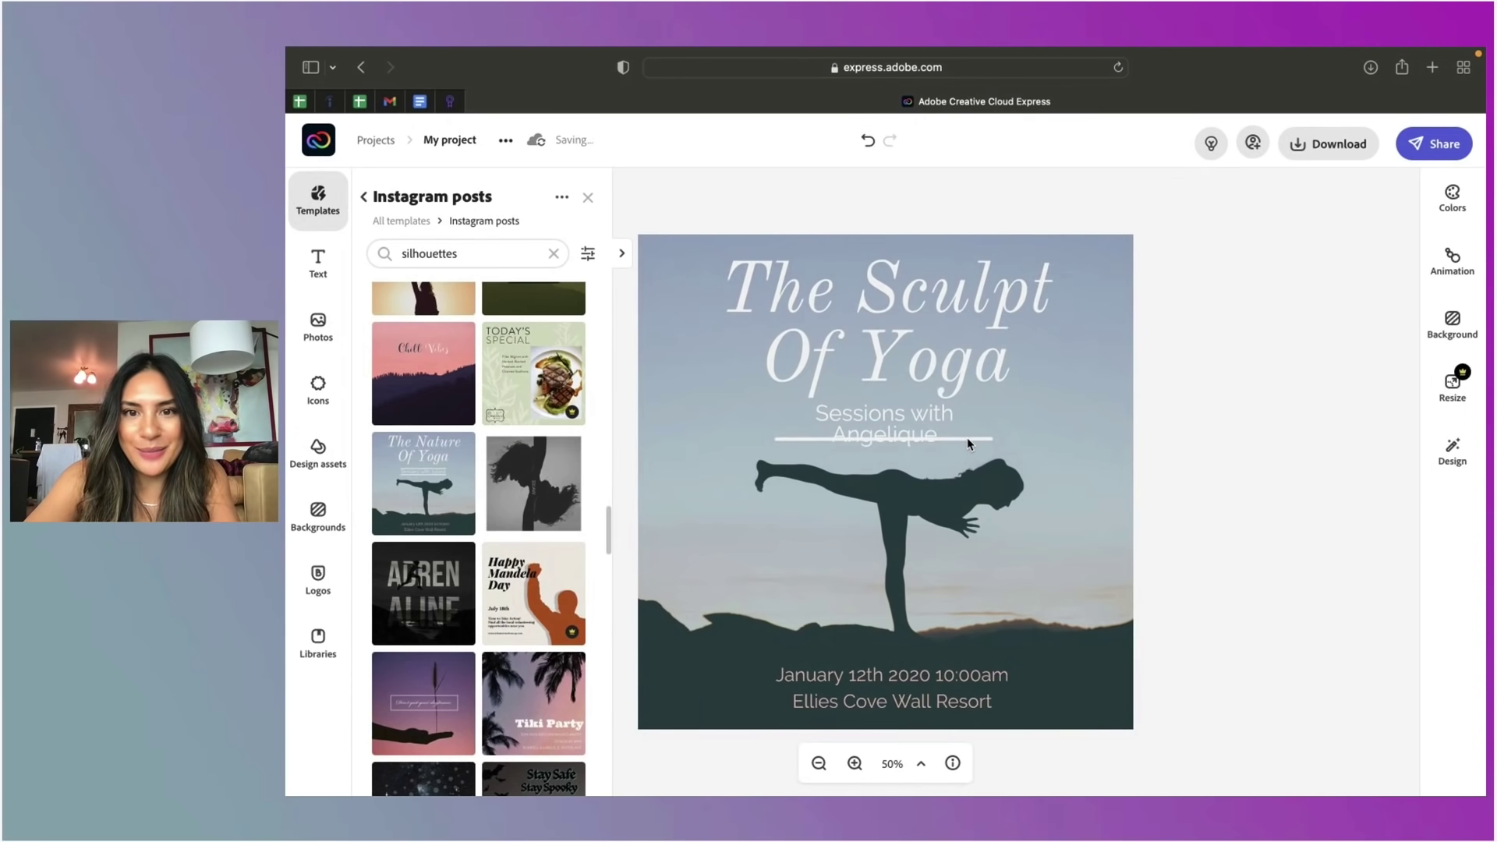
pyautogui.click(968, 443)
pyautogui.click(1182, 342)
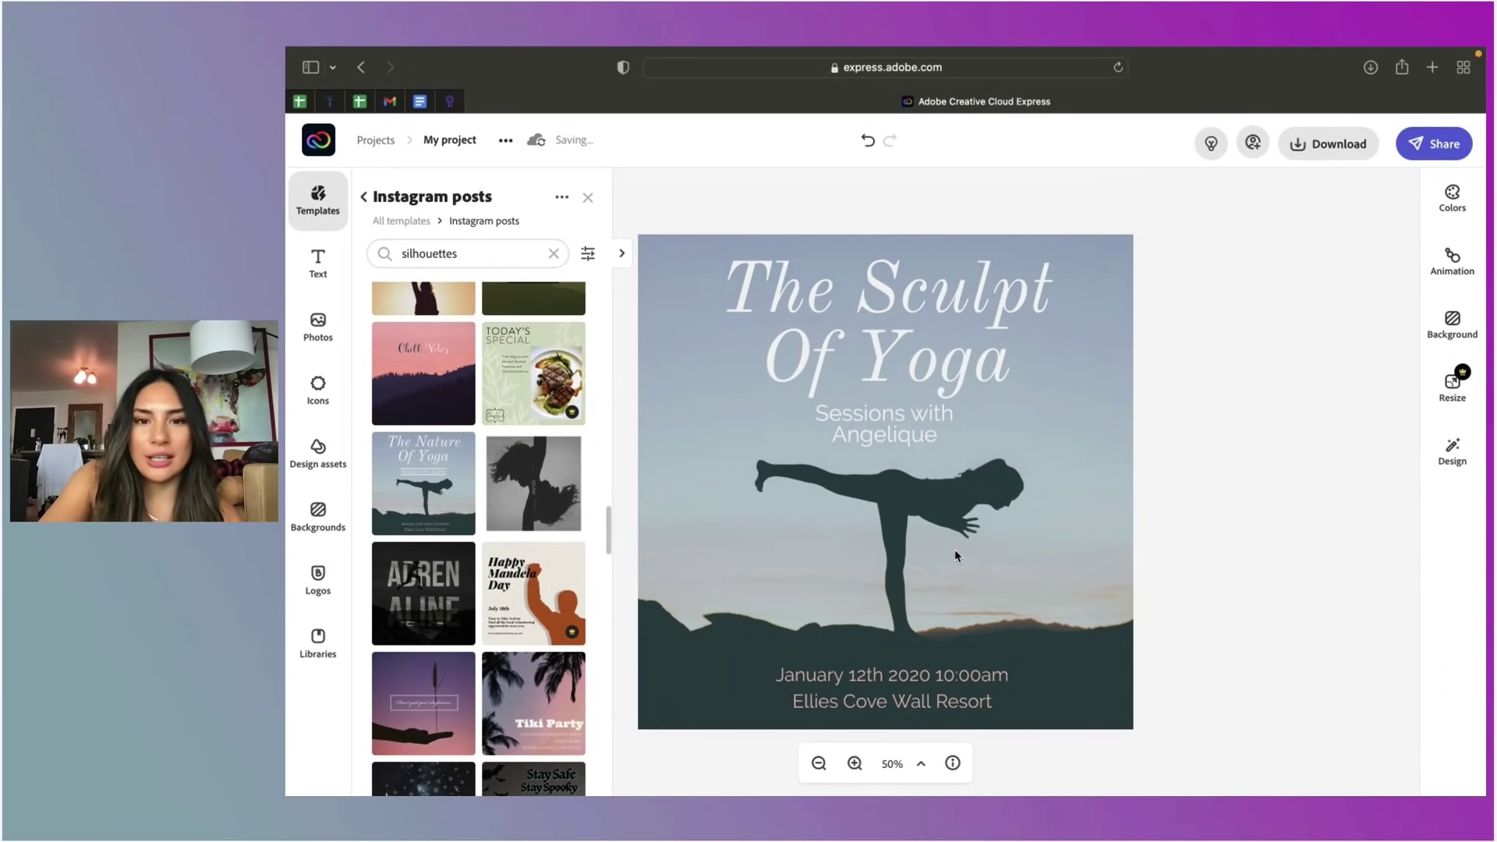
pyautogui.click(849, 684)
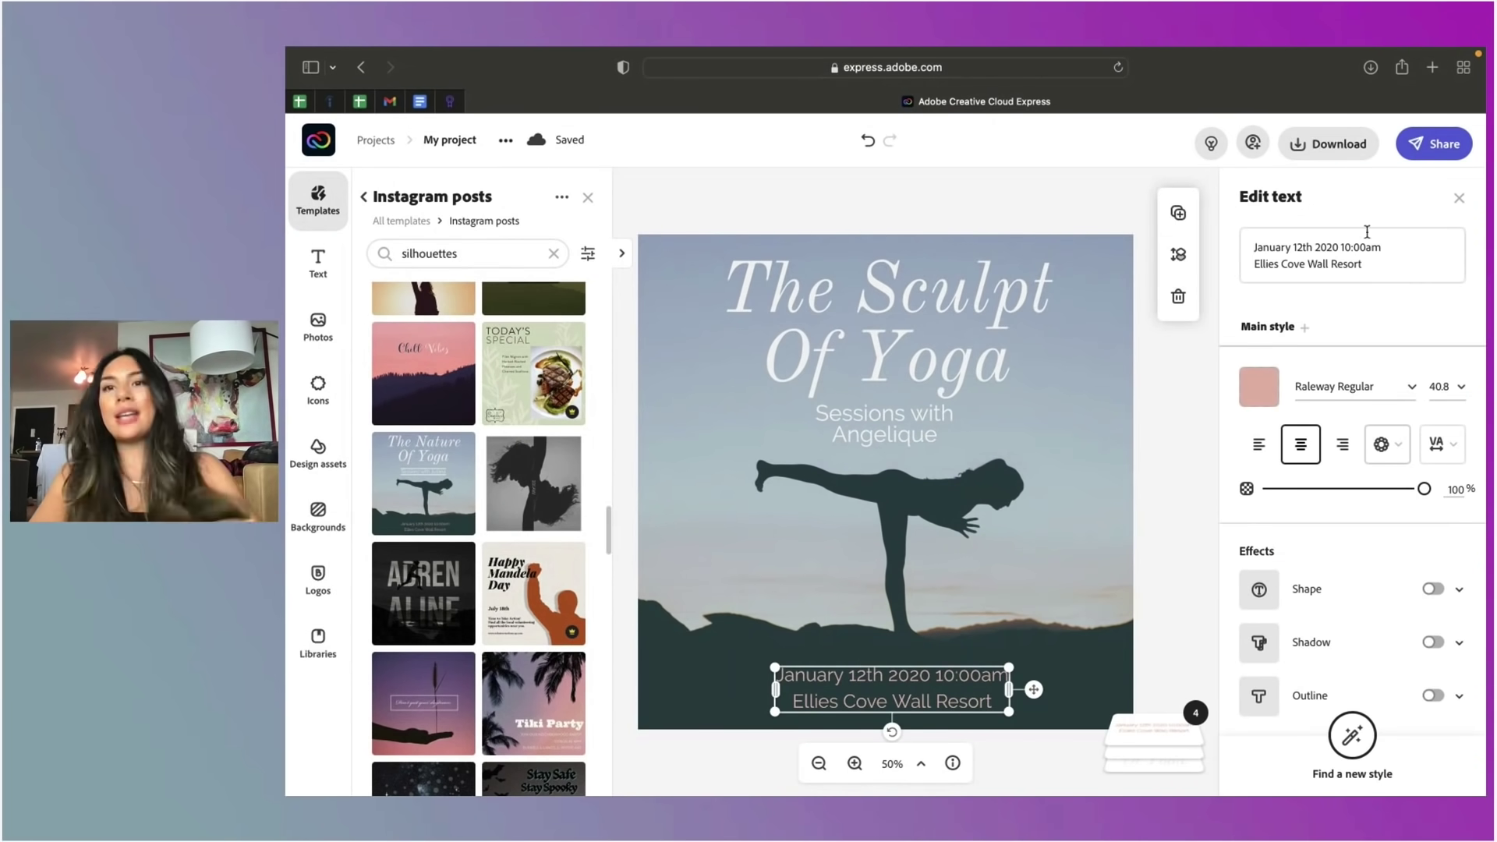
# Step: Replace the bottom date and resort wording with 'Coming Soon 2022'
pyautogui.click(1363, 257)
pyautogui.moveTo(1366, 266); pyautogui.dragTo(1261, 249)
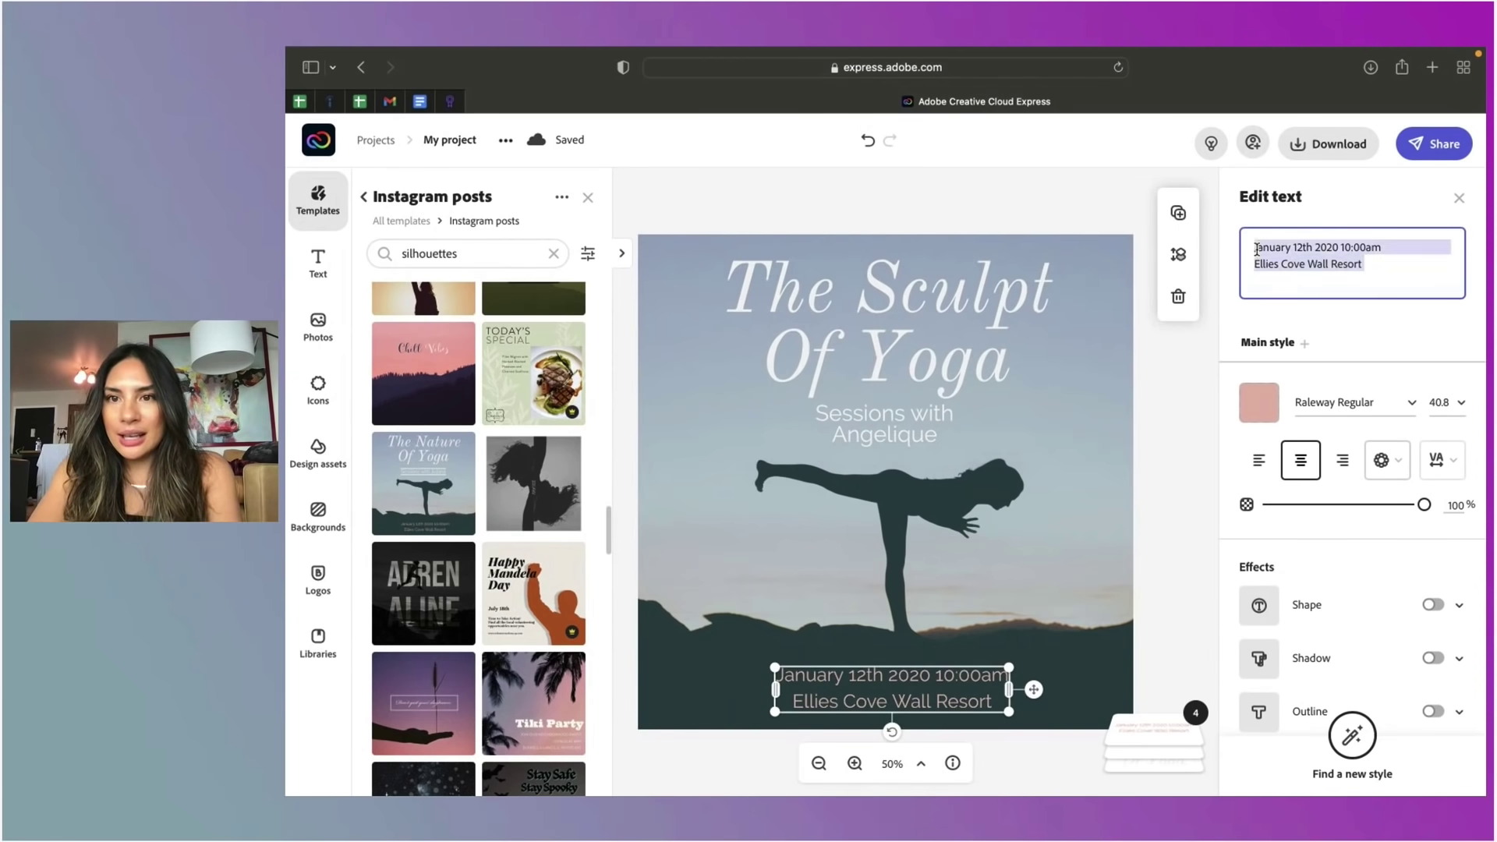
pyautogui.press('BackSpace')
pyautogui.write('Comming')
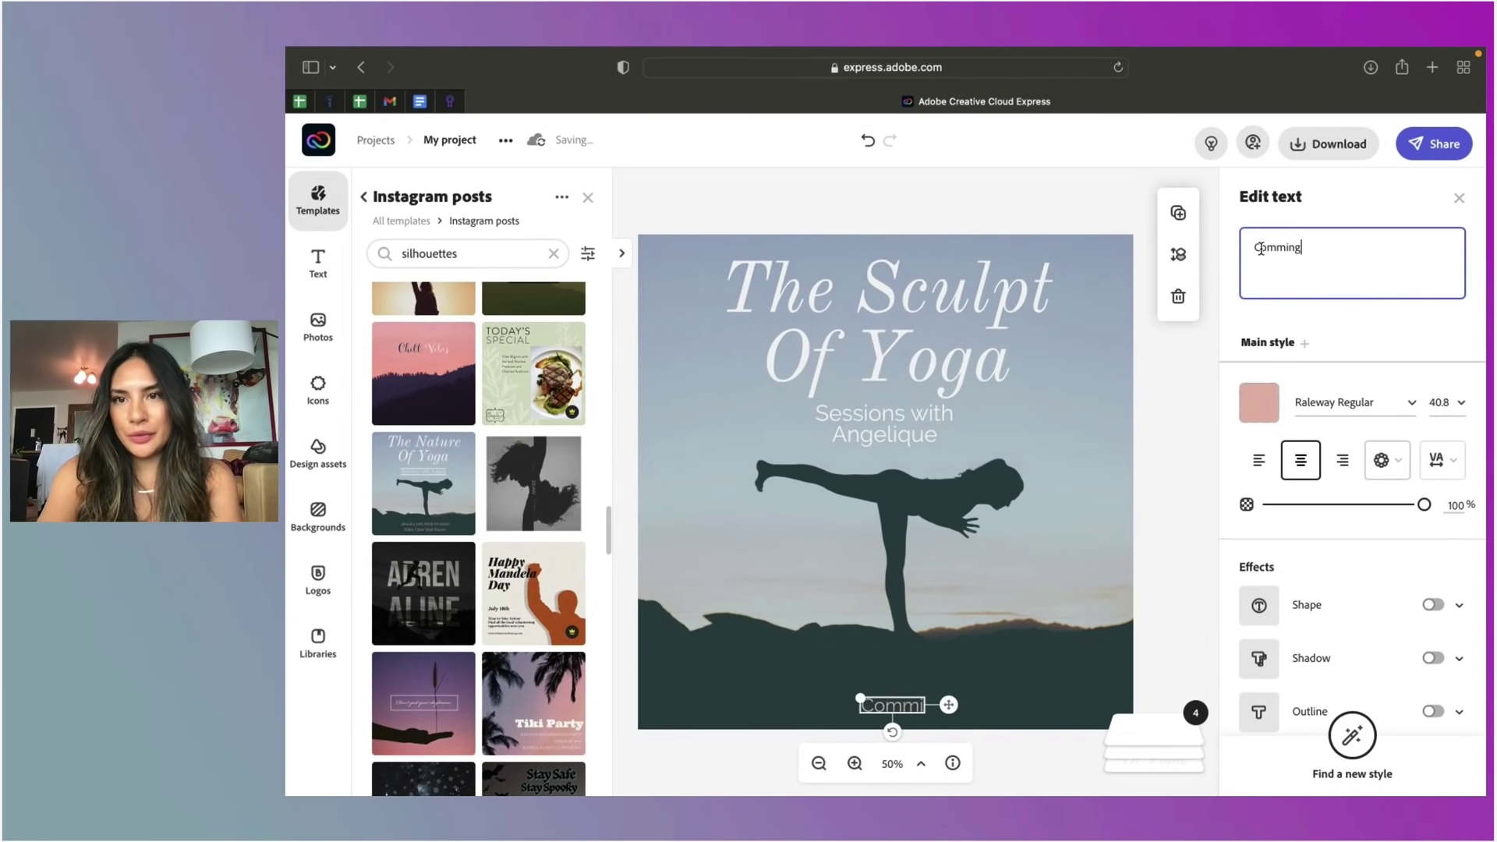
pyautogui.press('BackSpace')
pyautogui.press('BackSpace')
pyautogui.press('BackSpace')
pyautogui.press('BackSpace')
pyautogui.write('ing Soon 20')
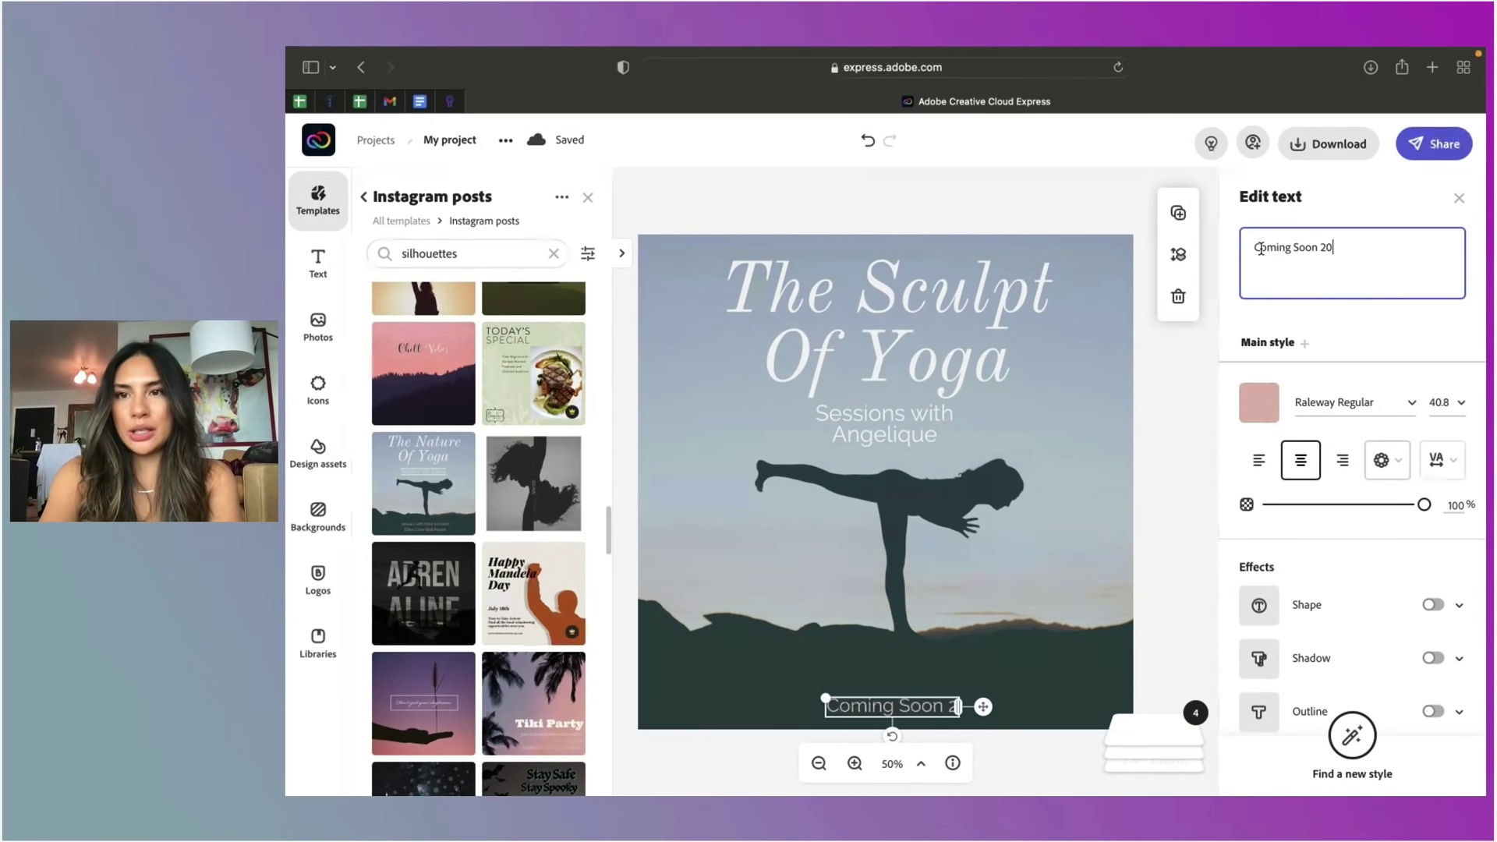
pyautogui.write('22')
pyautogui.press('Return')
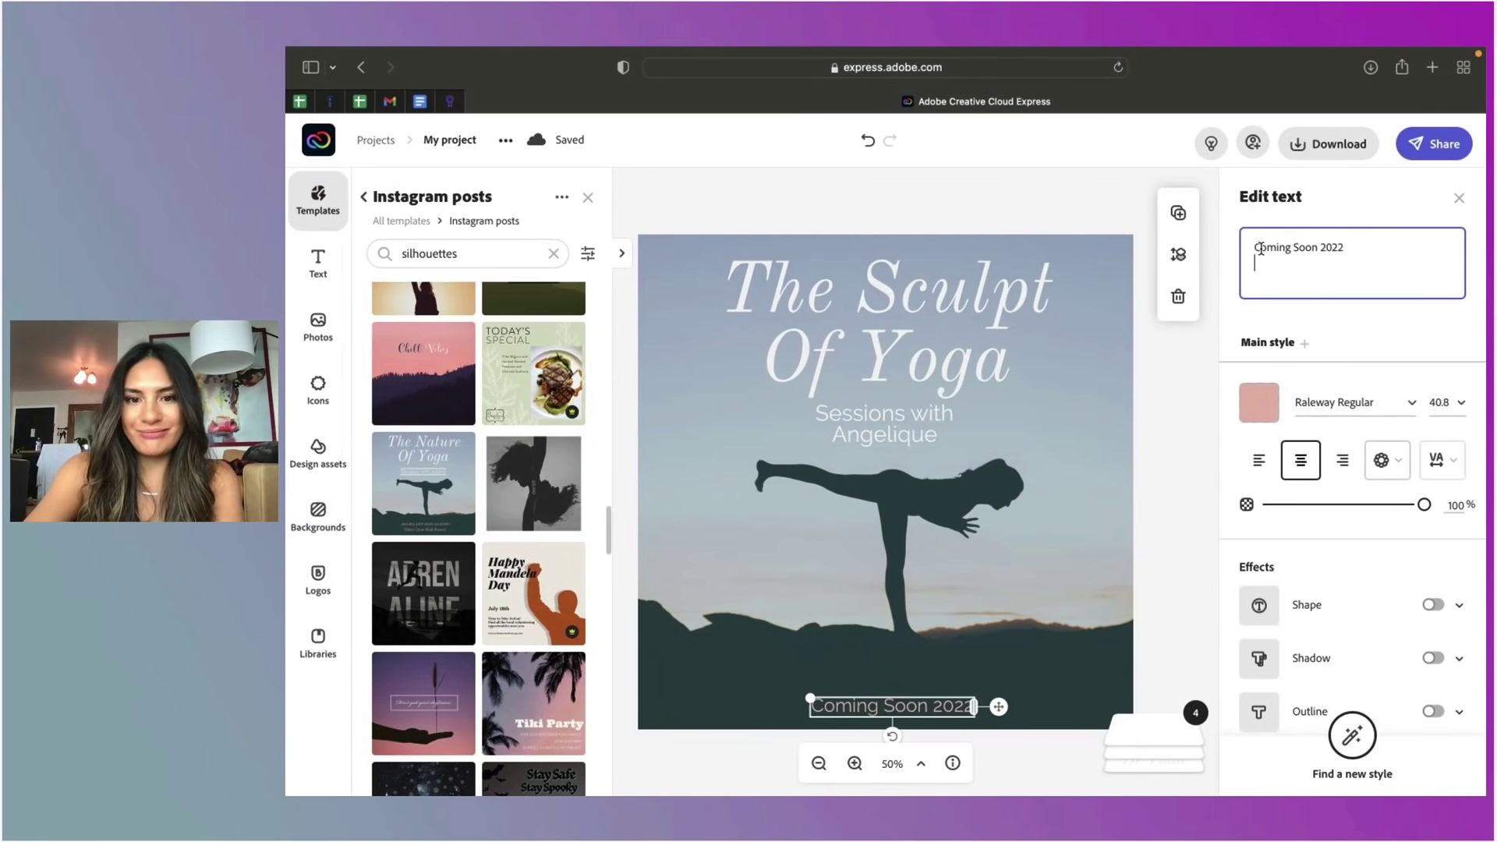
pyautogui.click(984, 636)
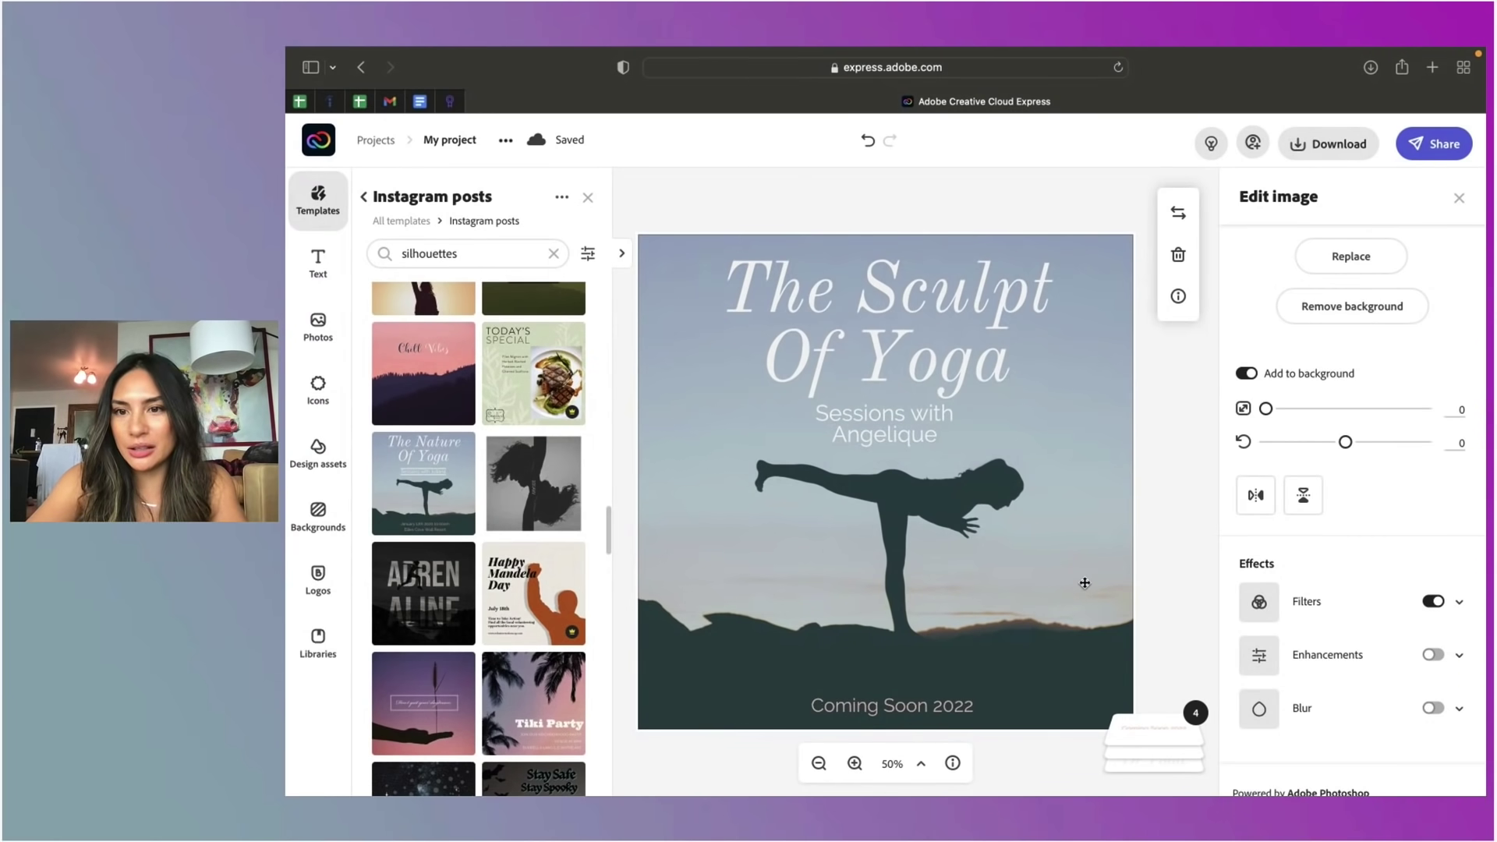
# Step: Apply a magenta/yellow Duotone filter to the photo with its colours swapped
pyautogui.click(1262, 608)
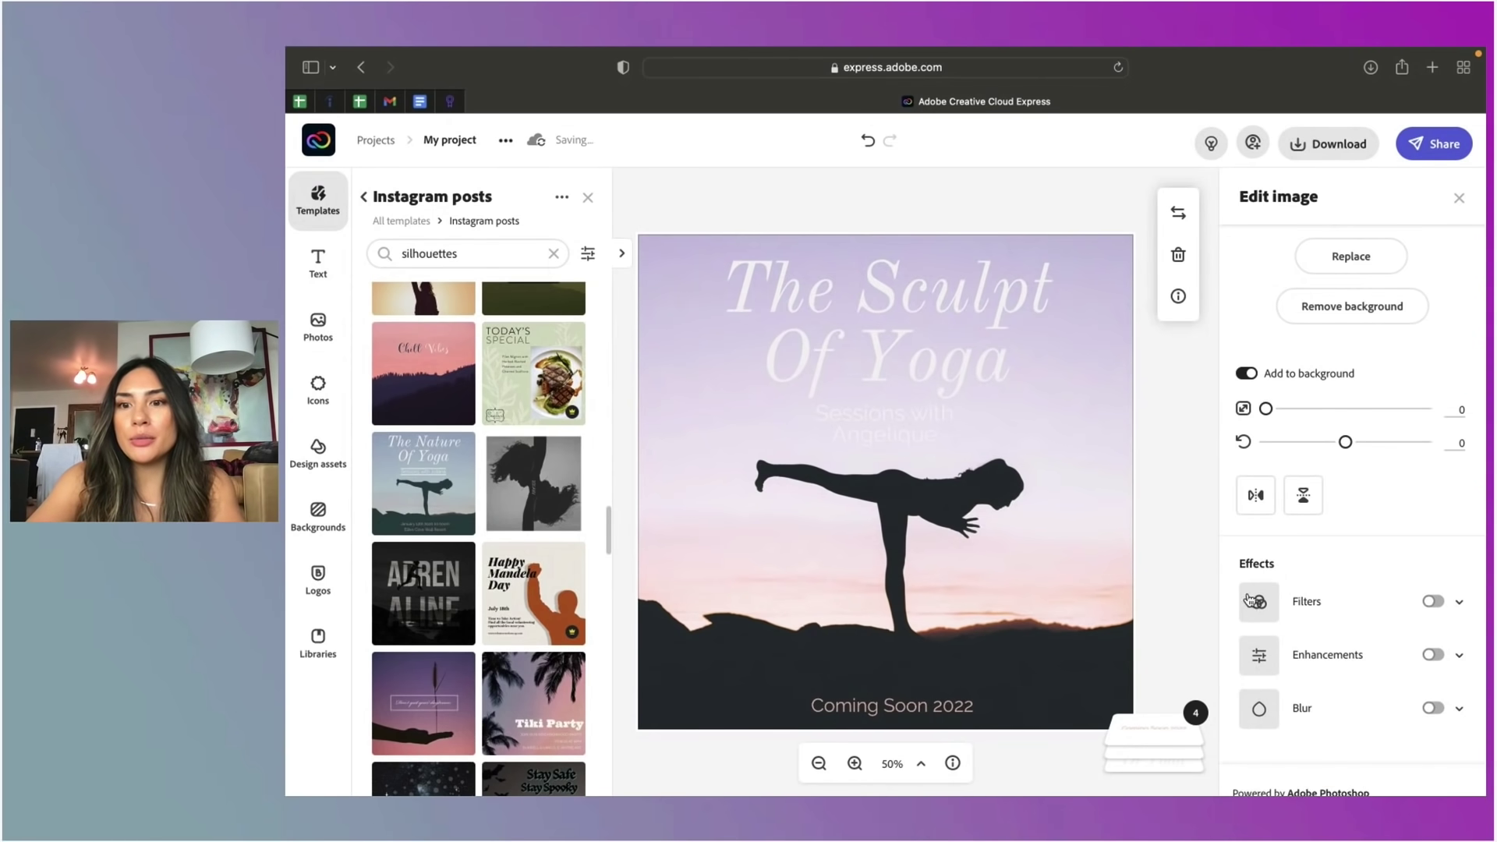
pyautogui.click(1260, 605)
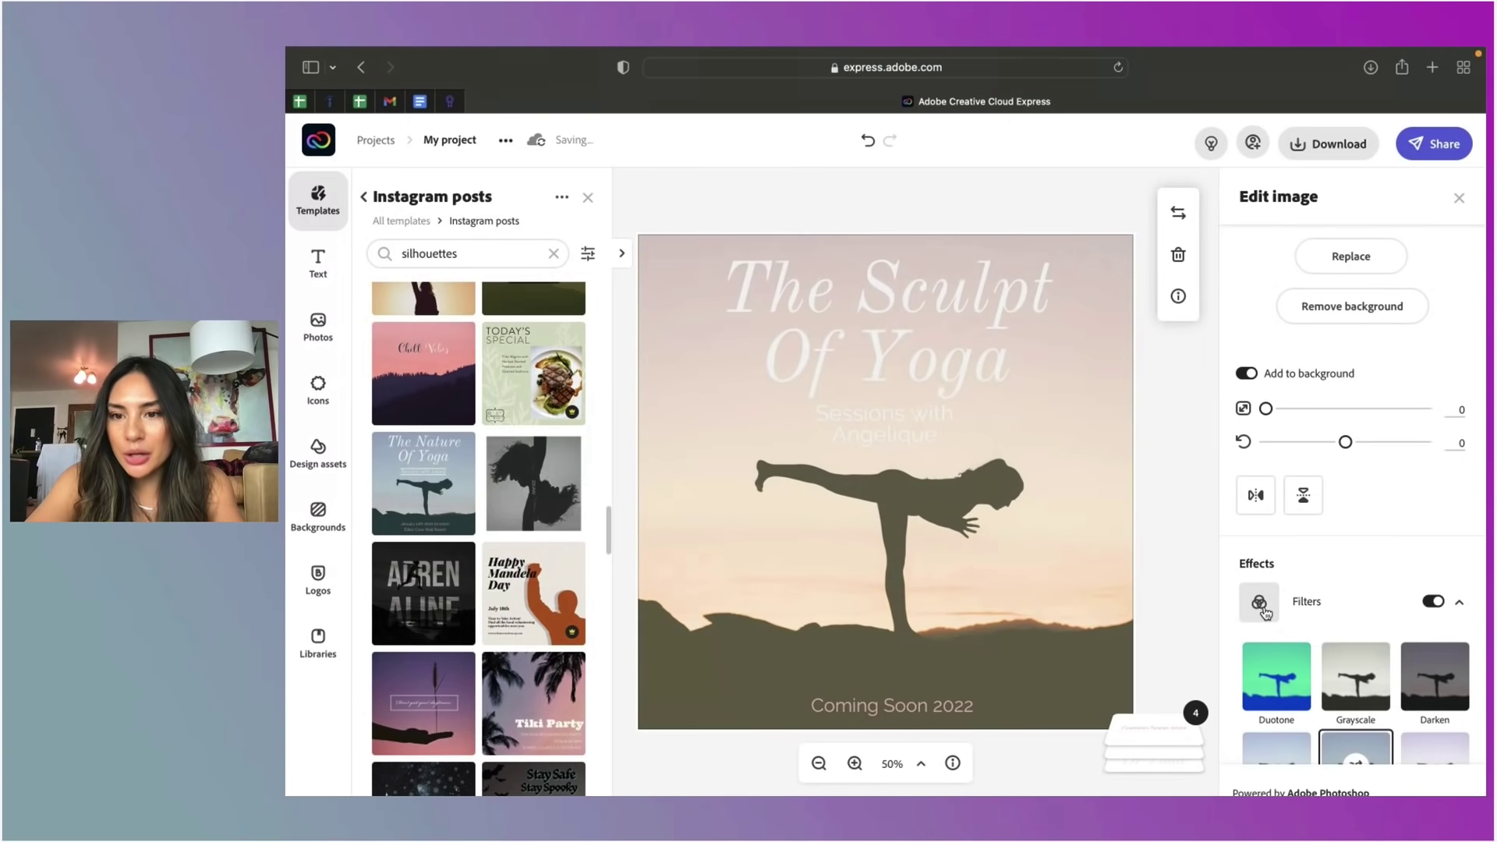
pyautogui.scroll(-3, 1354, 738)
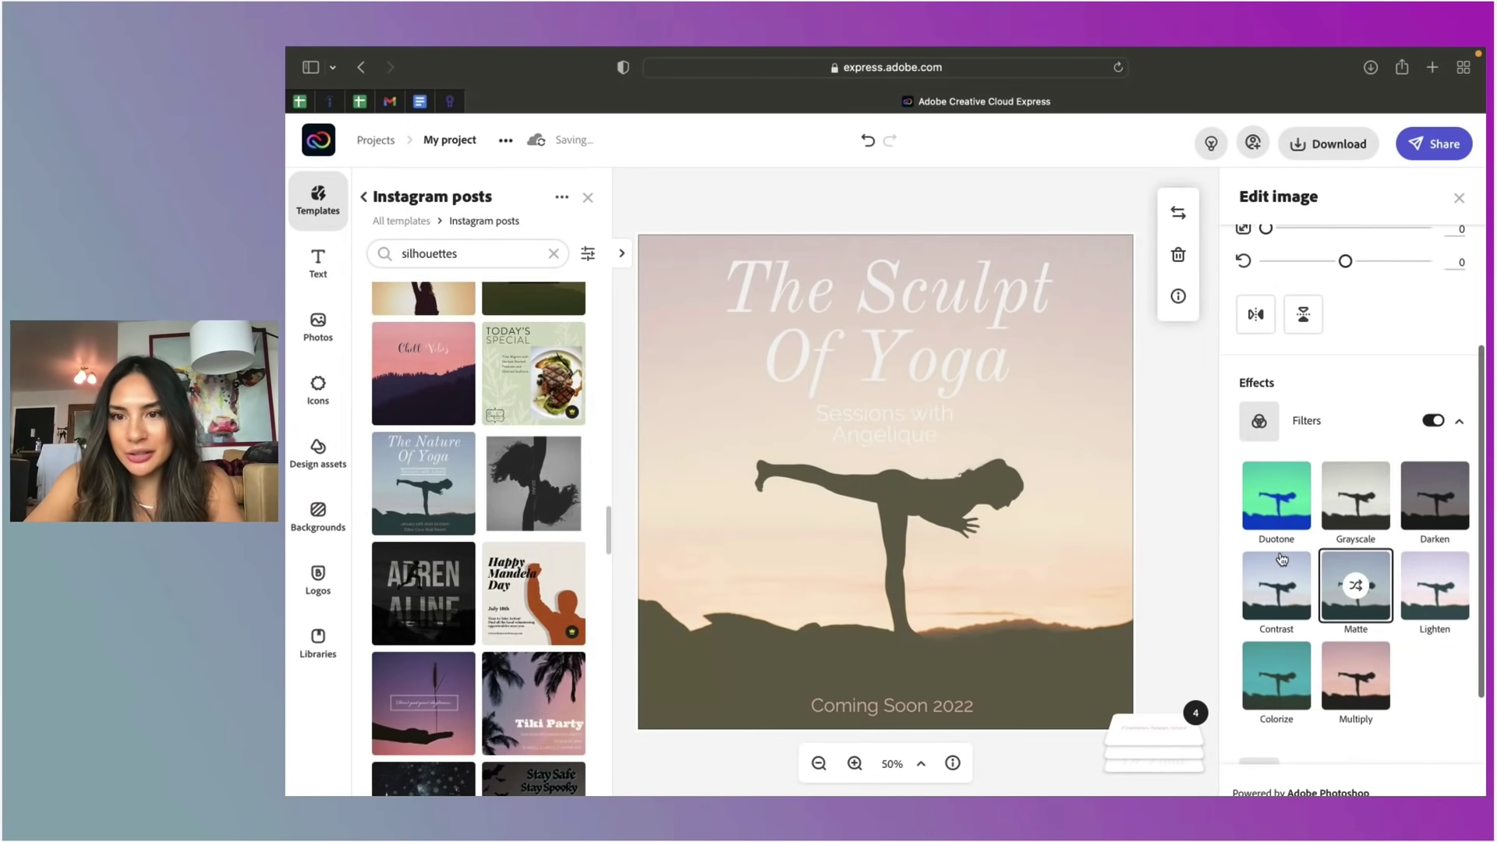
pyautogui.click(1276, 510)
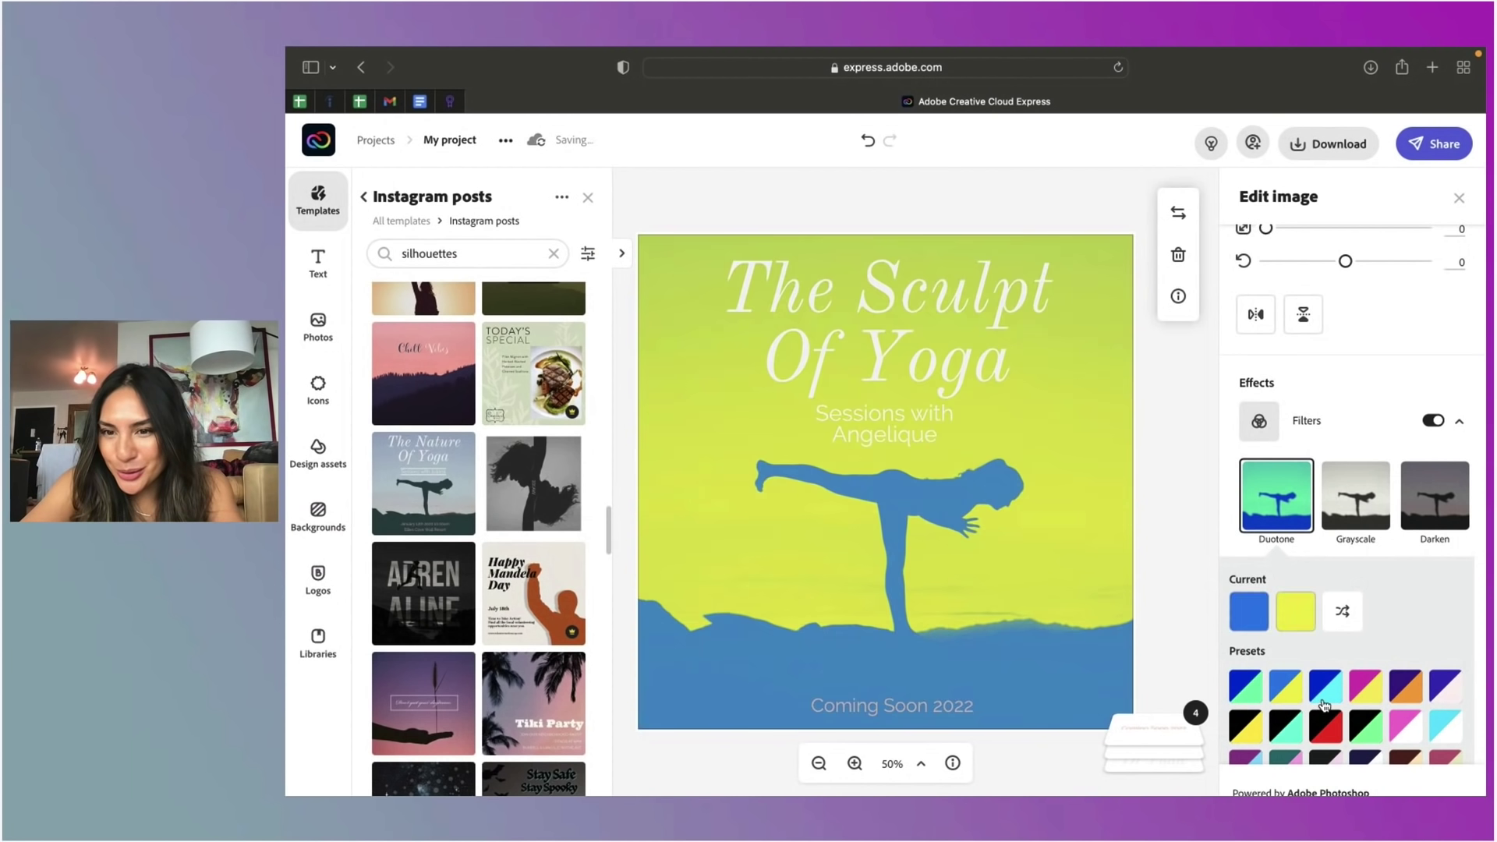
pyautogui.click(1371, 694)
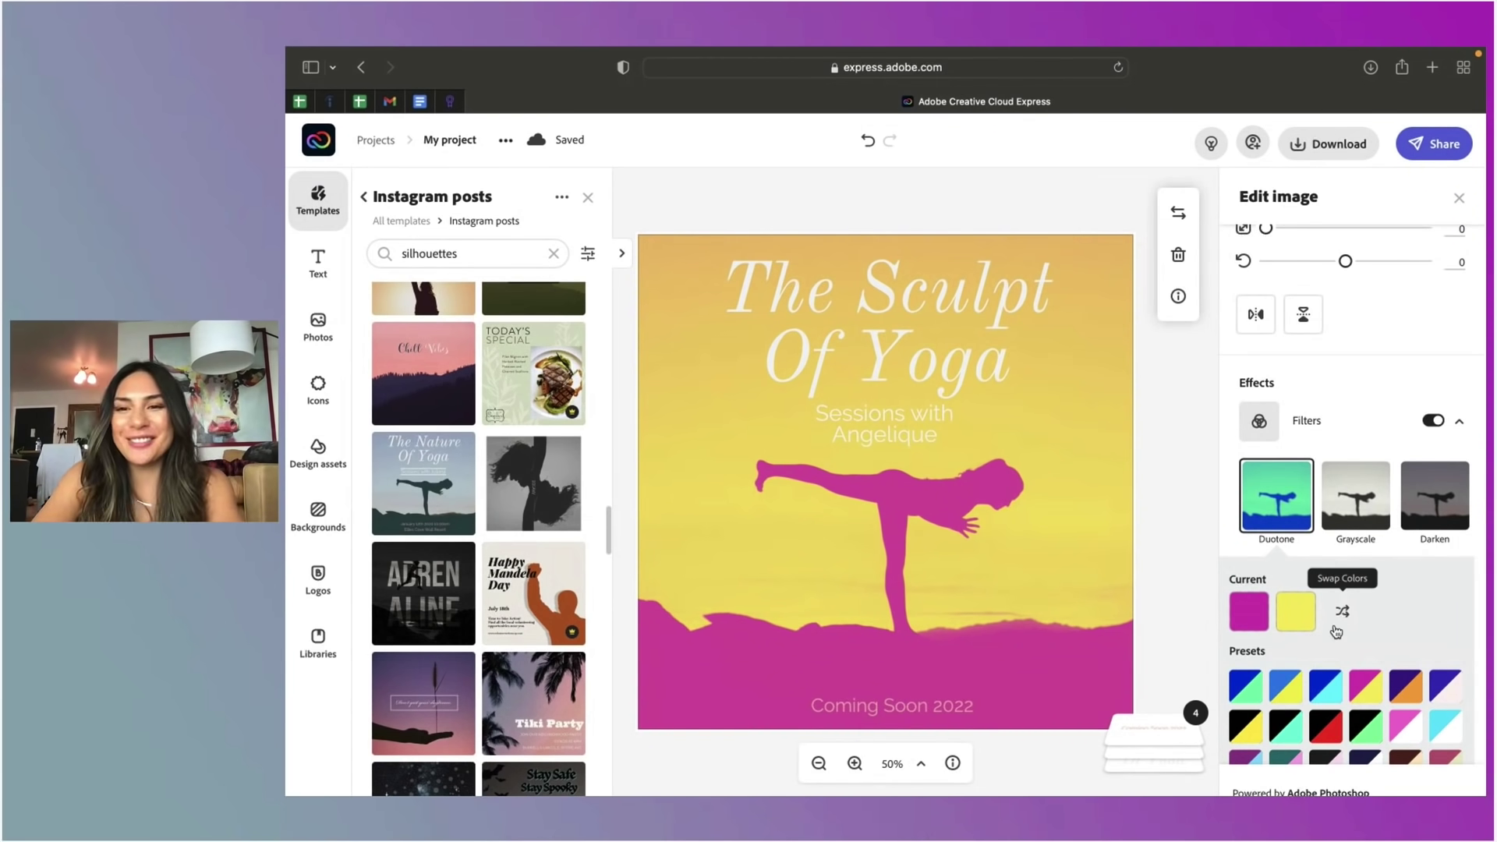
pyautogui.click(1339, 623)
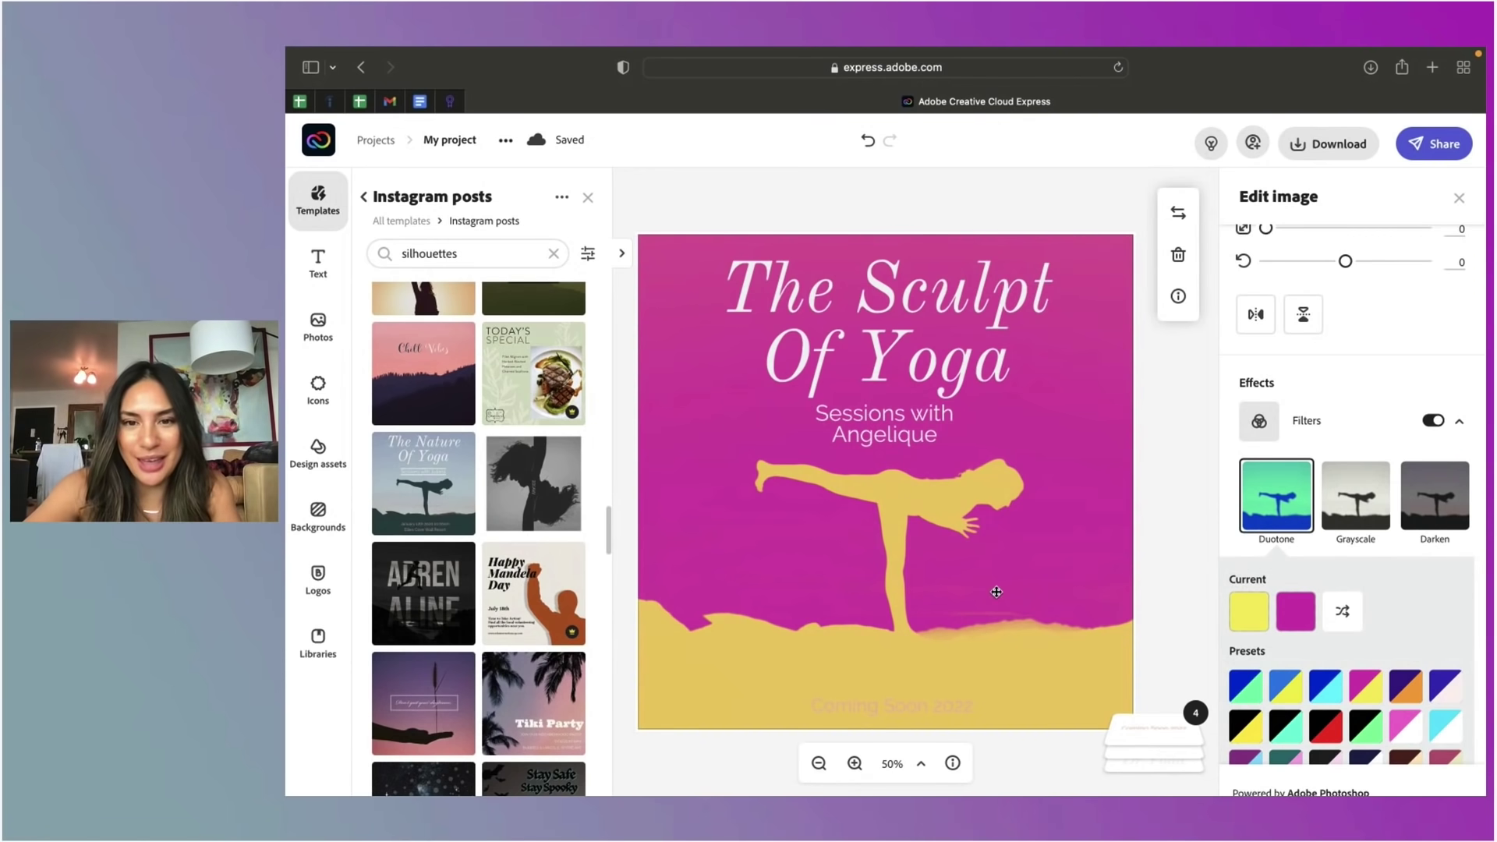
# Step: Change the 'Coming Soon 2022' text colour to a light pink-purple
pyautogui.click(907, 709)
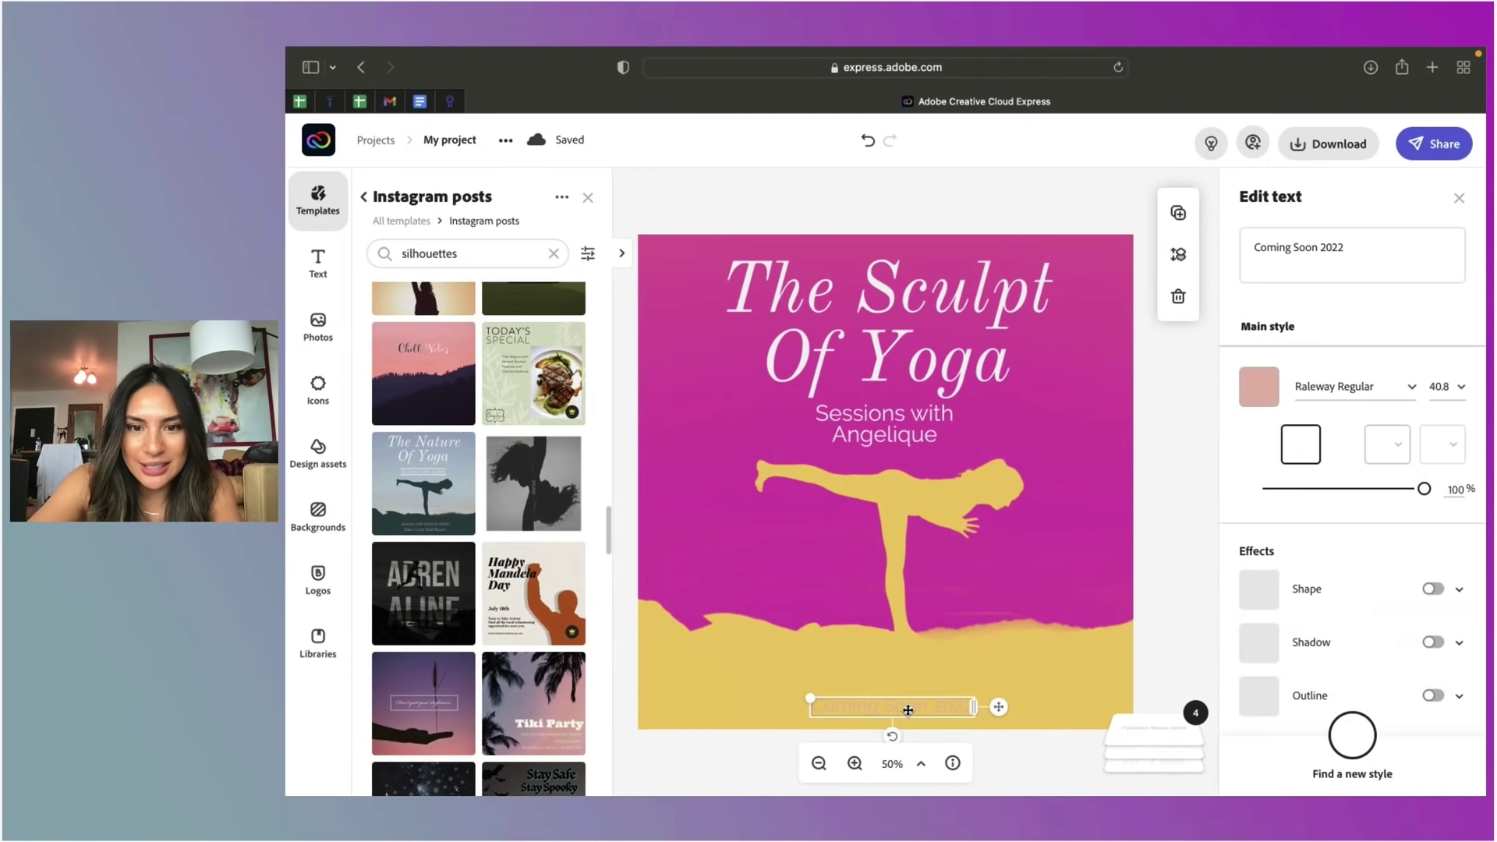
pyautogui.click(1259, 395)
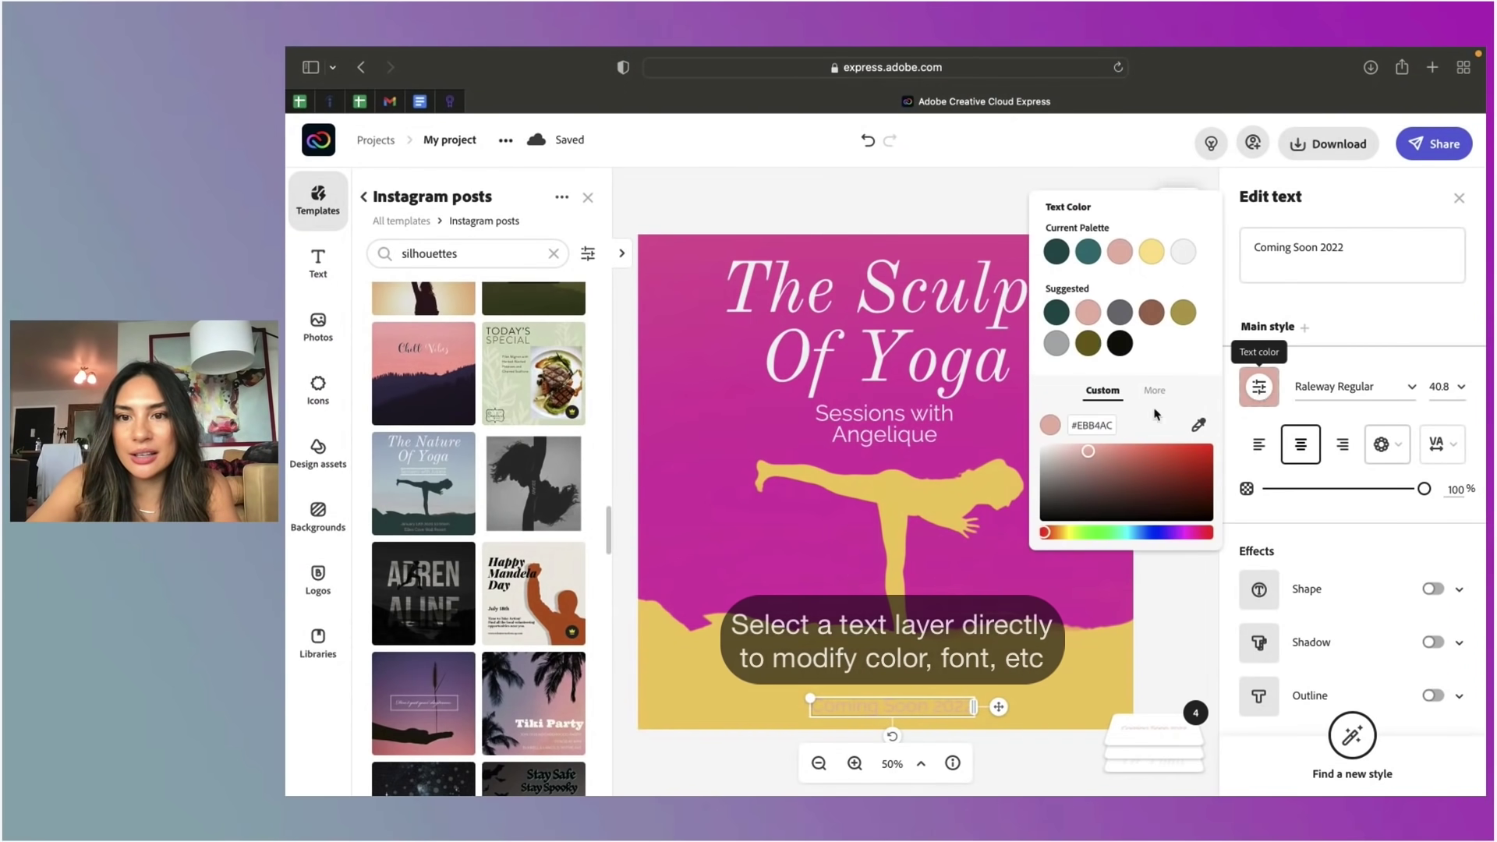
pyautogui.click(1187, 537)
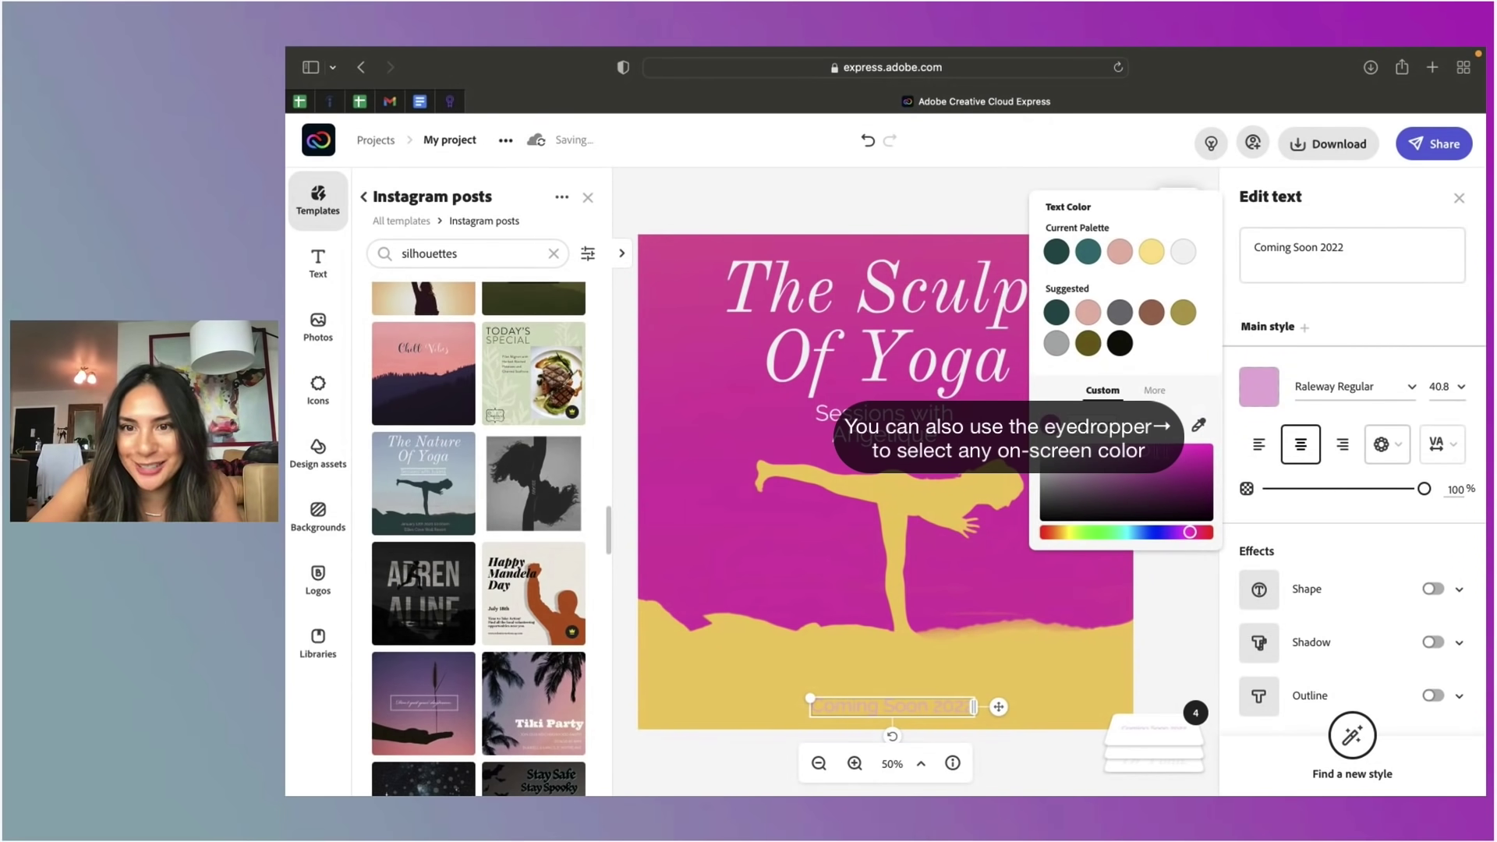
pyautogui.click(915, 707)
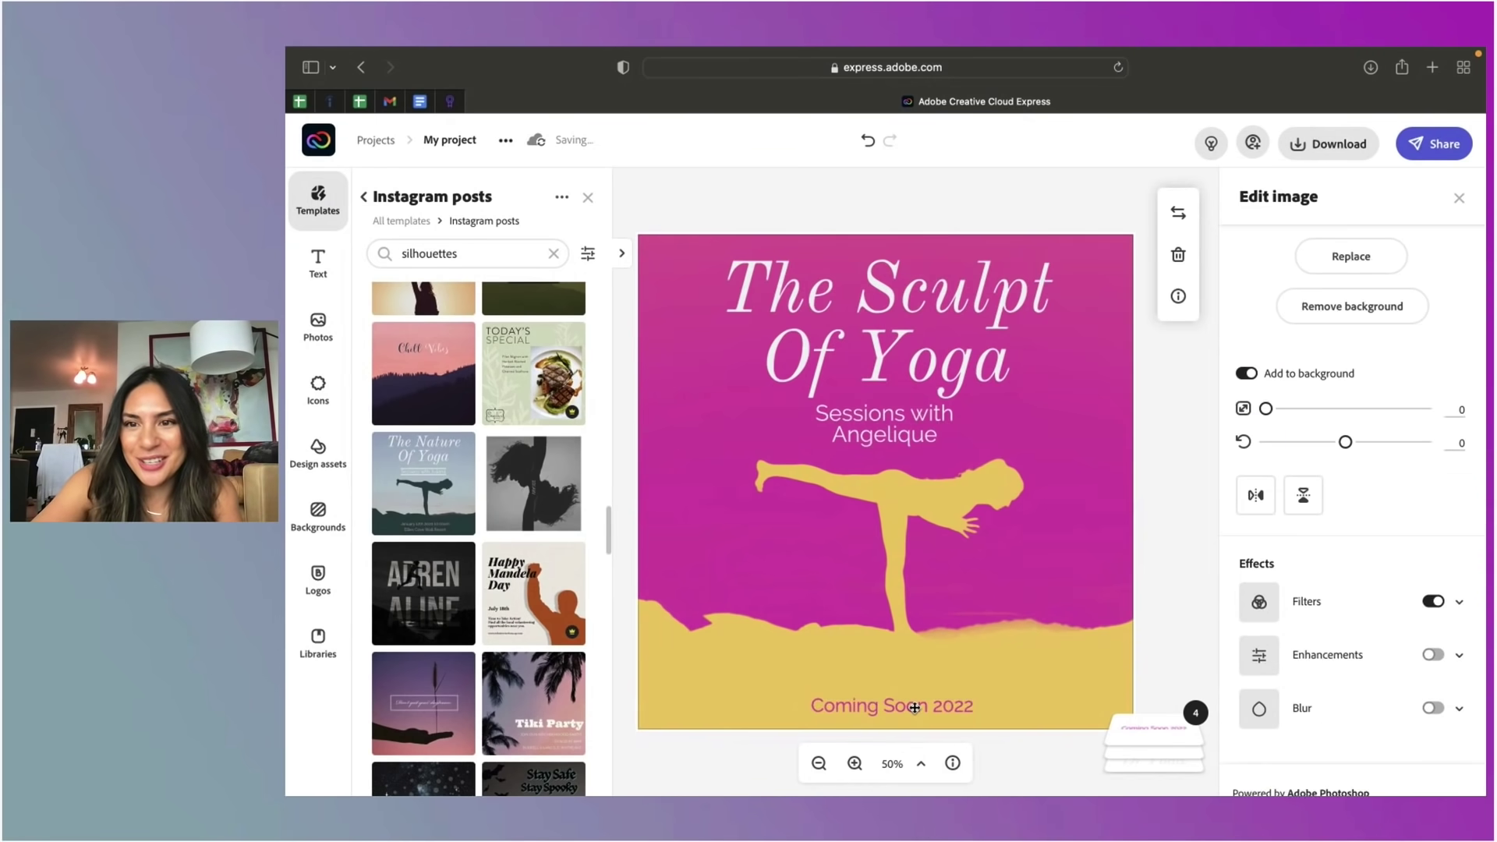
# Step: Enlarge 'Coming Soon 2022' and centre it horizontally on the post
pyautogui.click(915, 706)
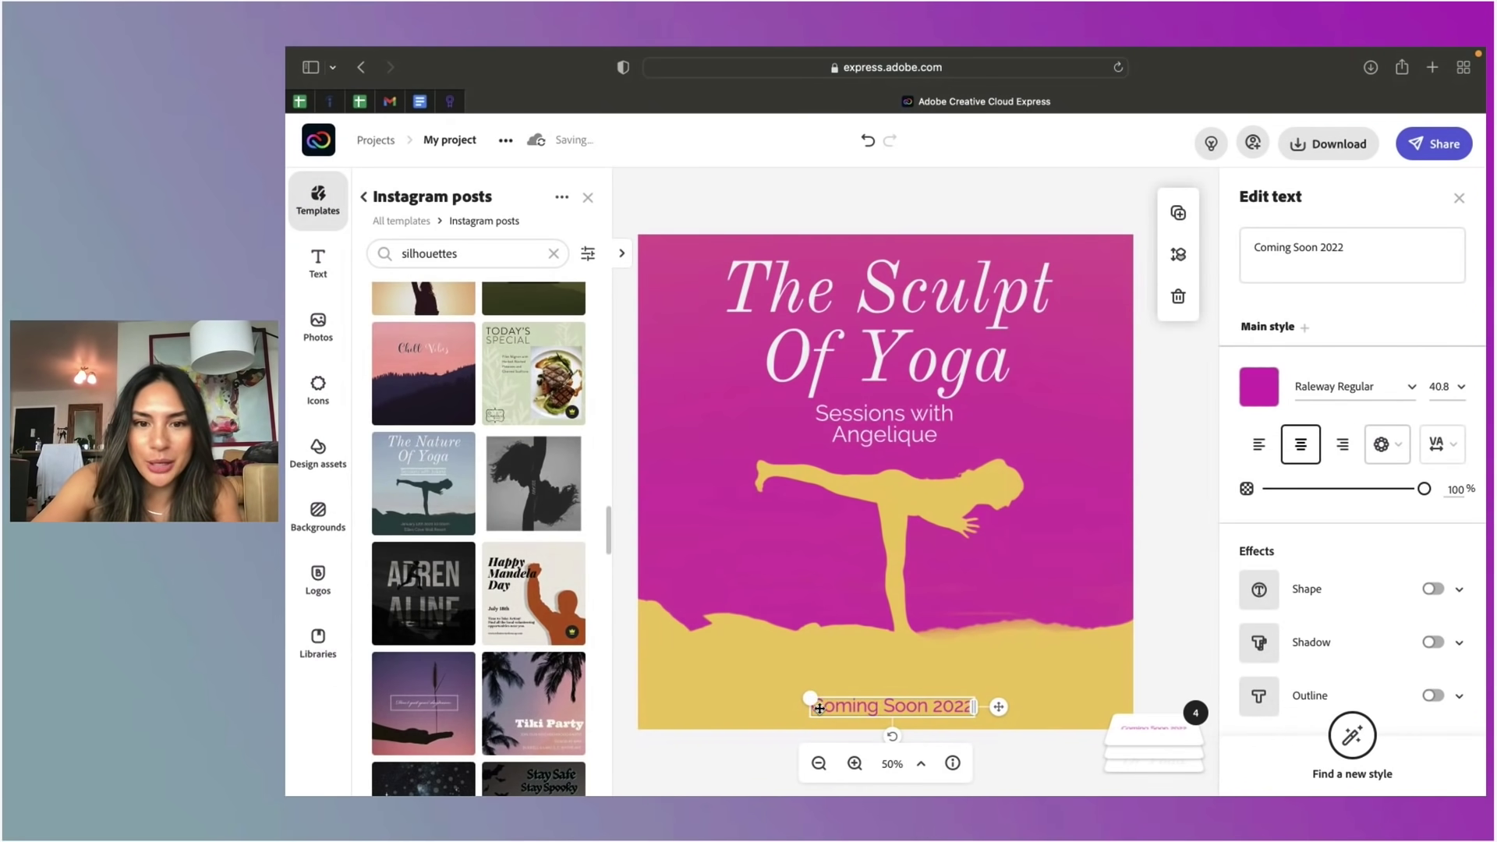
pyautogui.moveTo(809, 700); pyautogui.dragTo(772, 670)
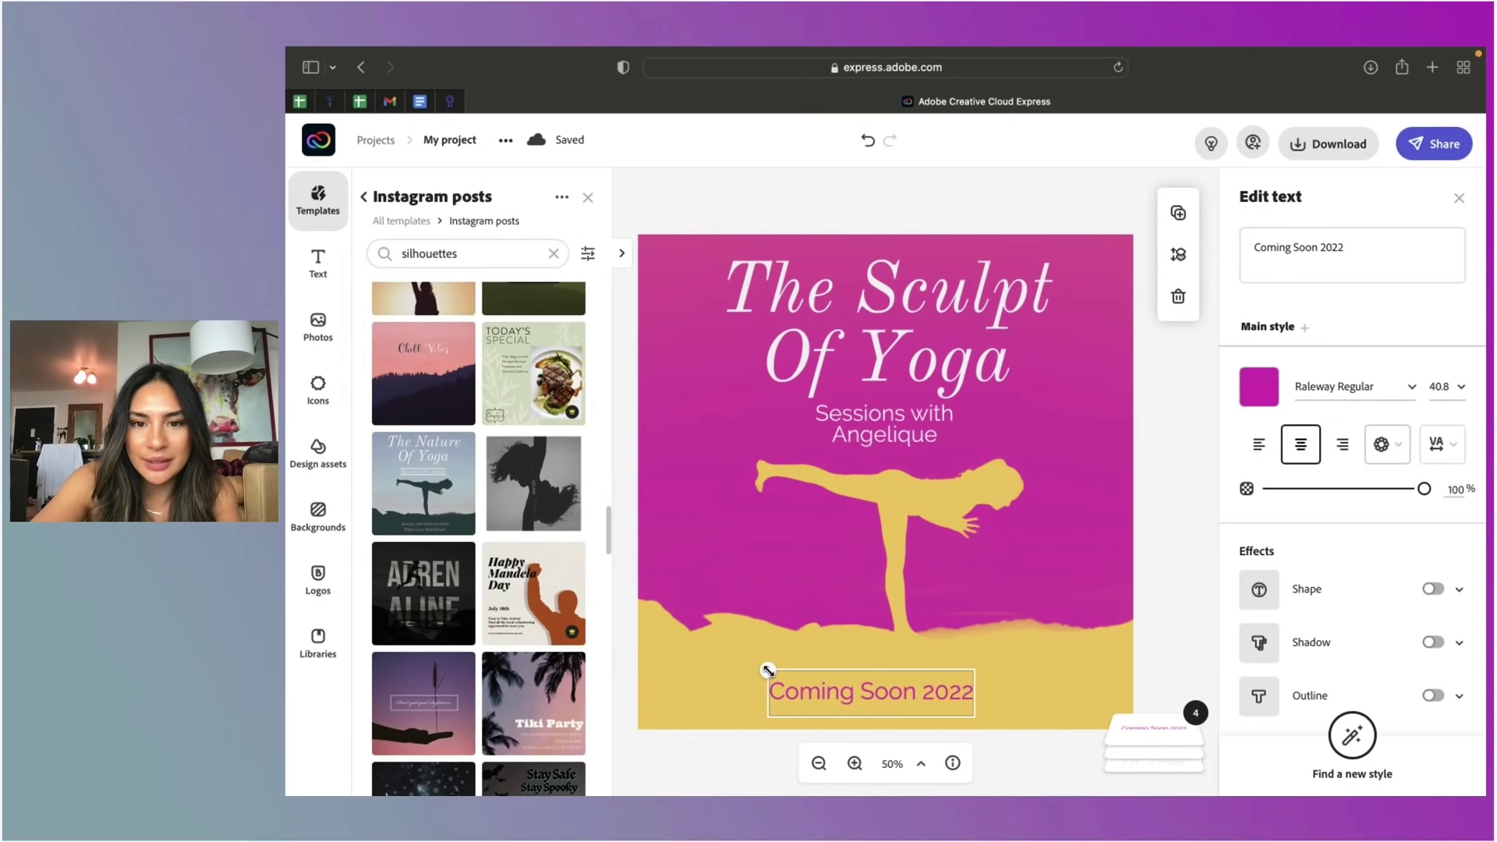
pyautogui.moveTo(771, 671); pyautogui.dragTo(762, 673)
pyautogui.moveTo(888, 698); pyautogui.dragTo(902, 702)
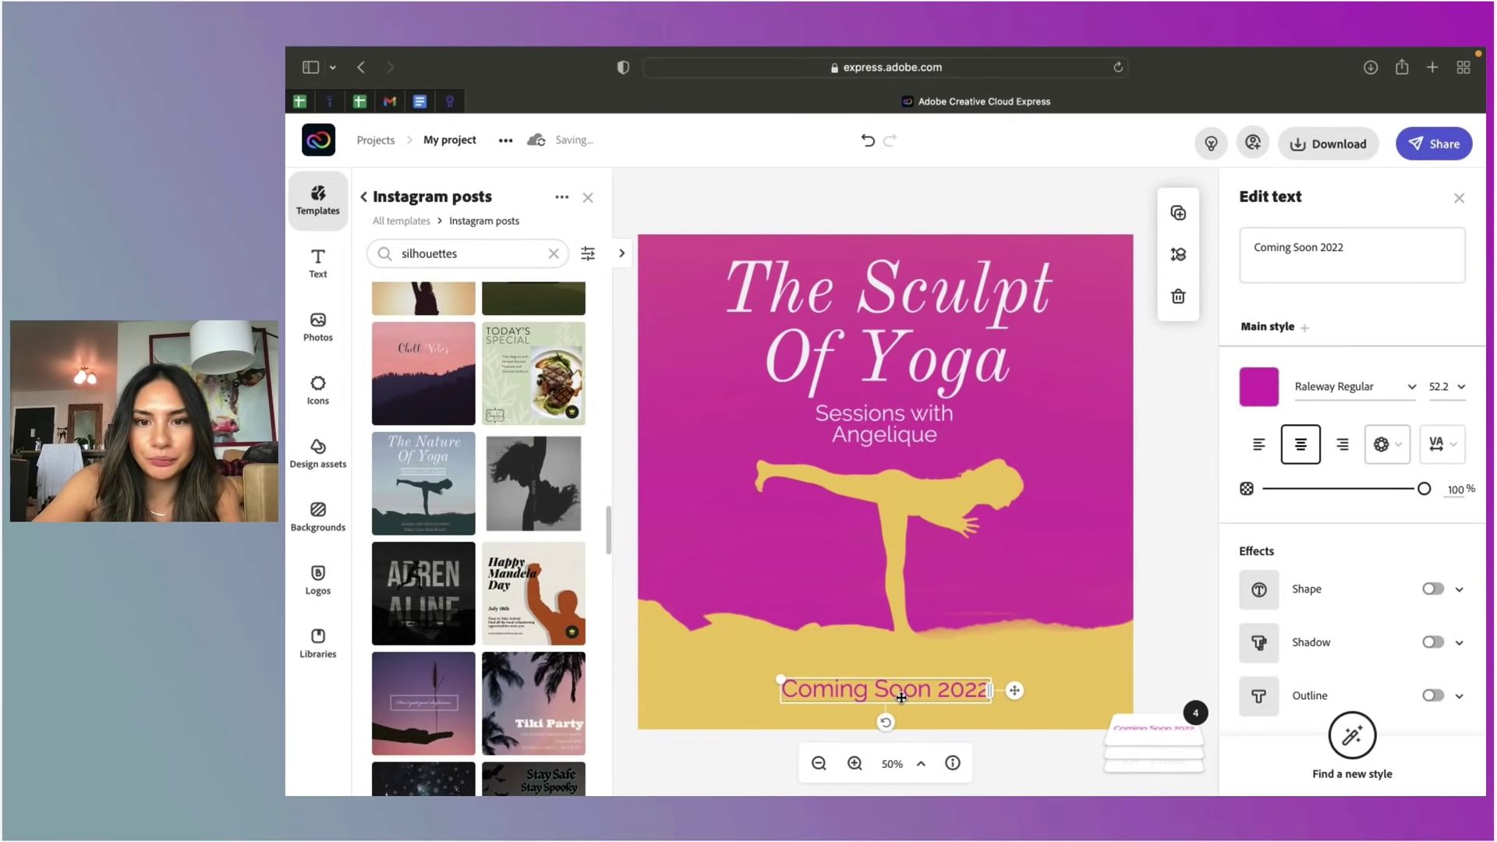
# Step: Move 'Sessions with Angelique' to the lower left and lower the title
pyautogui.click(889, 416)
pyautogui.moveTo(889, 415); pyautogui.dragTo(752, 547)
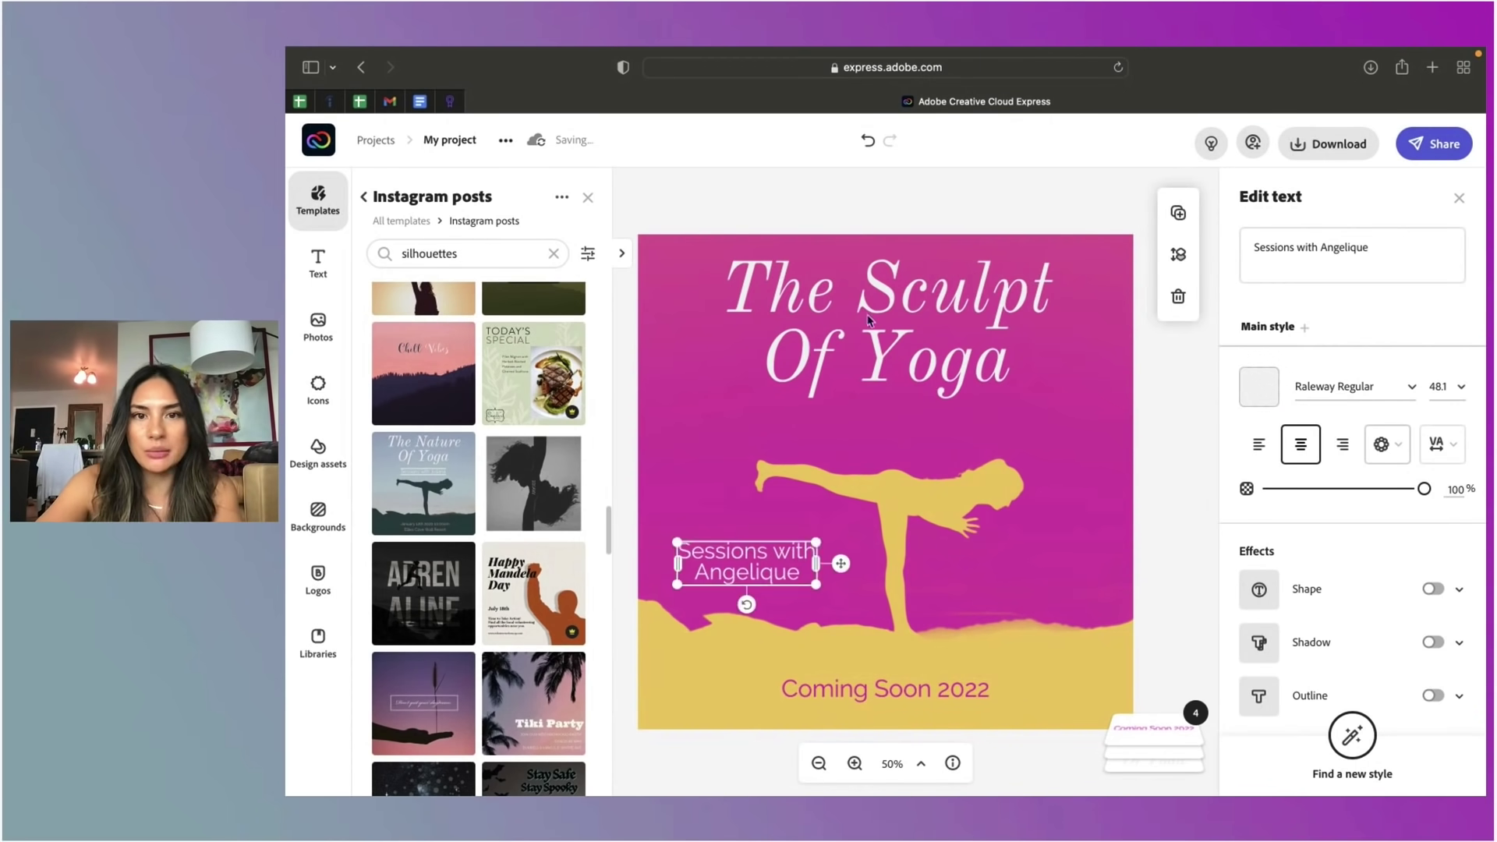
pyautogui.moveTo(897, 306); pyautogui.dragTo(897, 365)
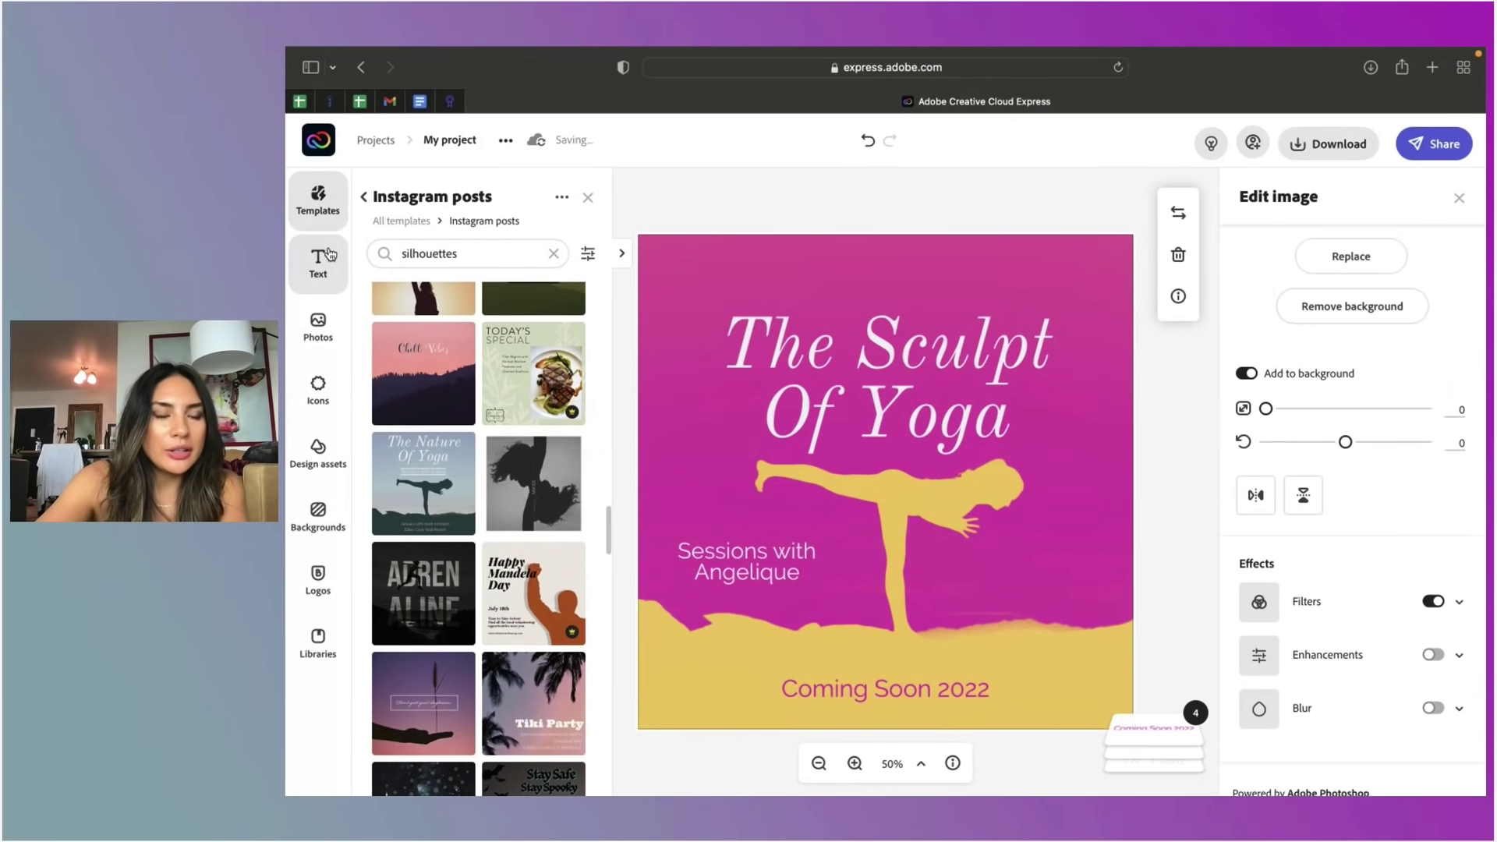
pyautogui.click(314, 286)
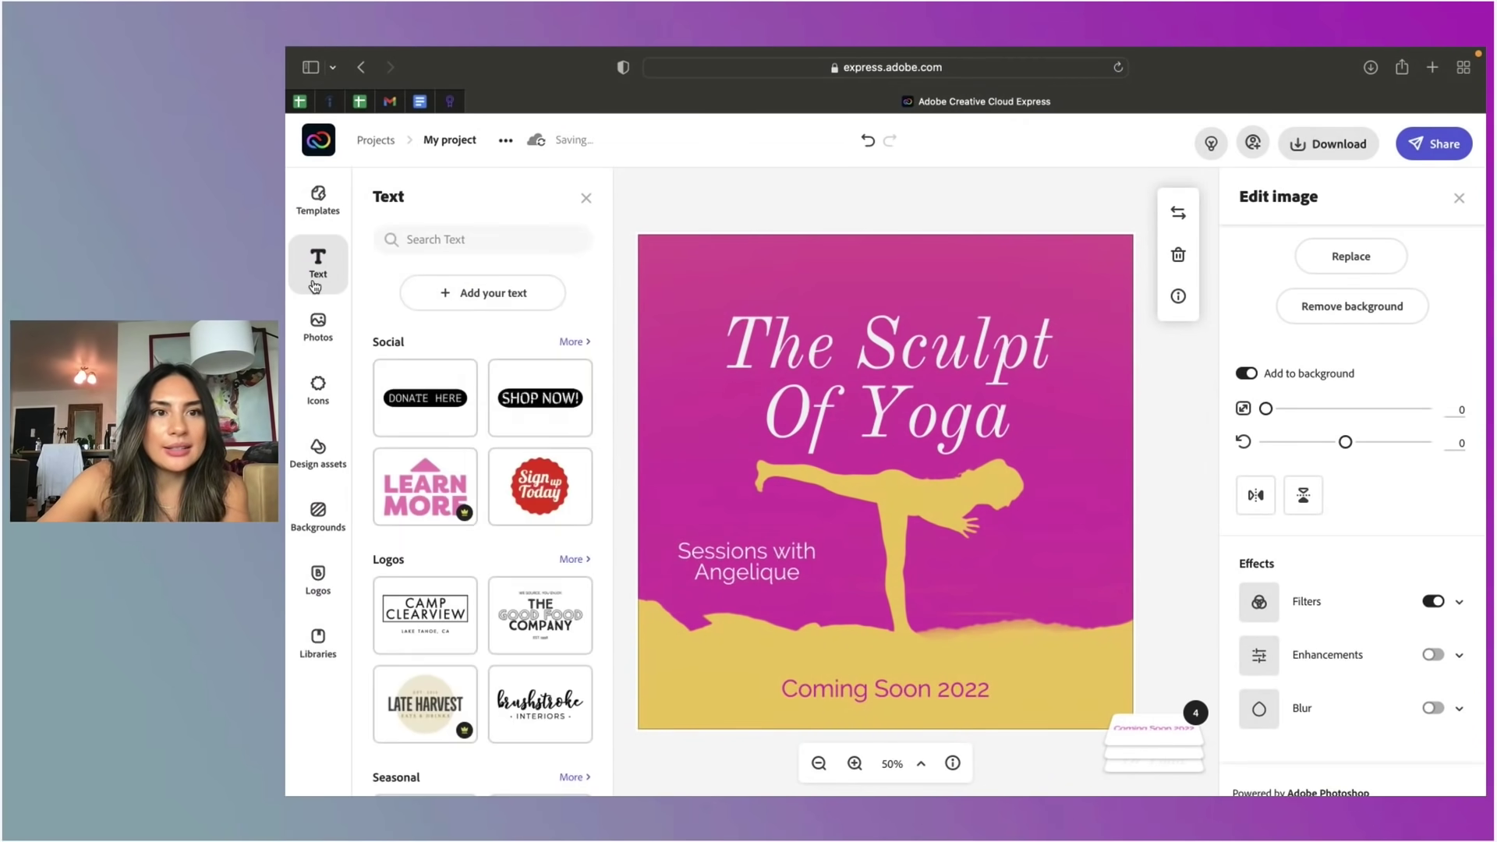
pyautogui.scroll(-1, 465, 500)
pyautogui.scroll(-2, 465, 499)
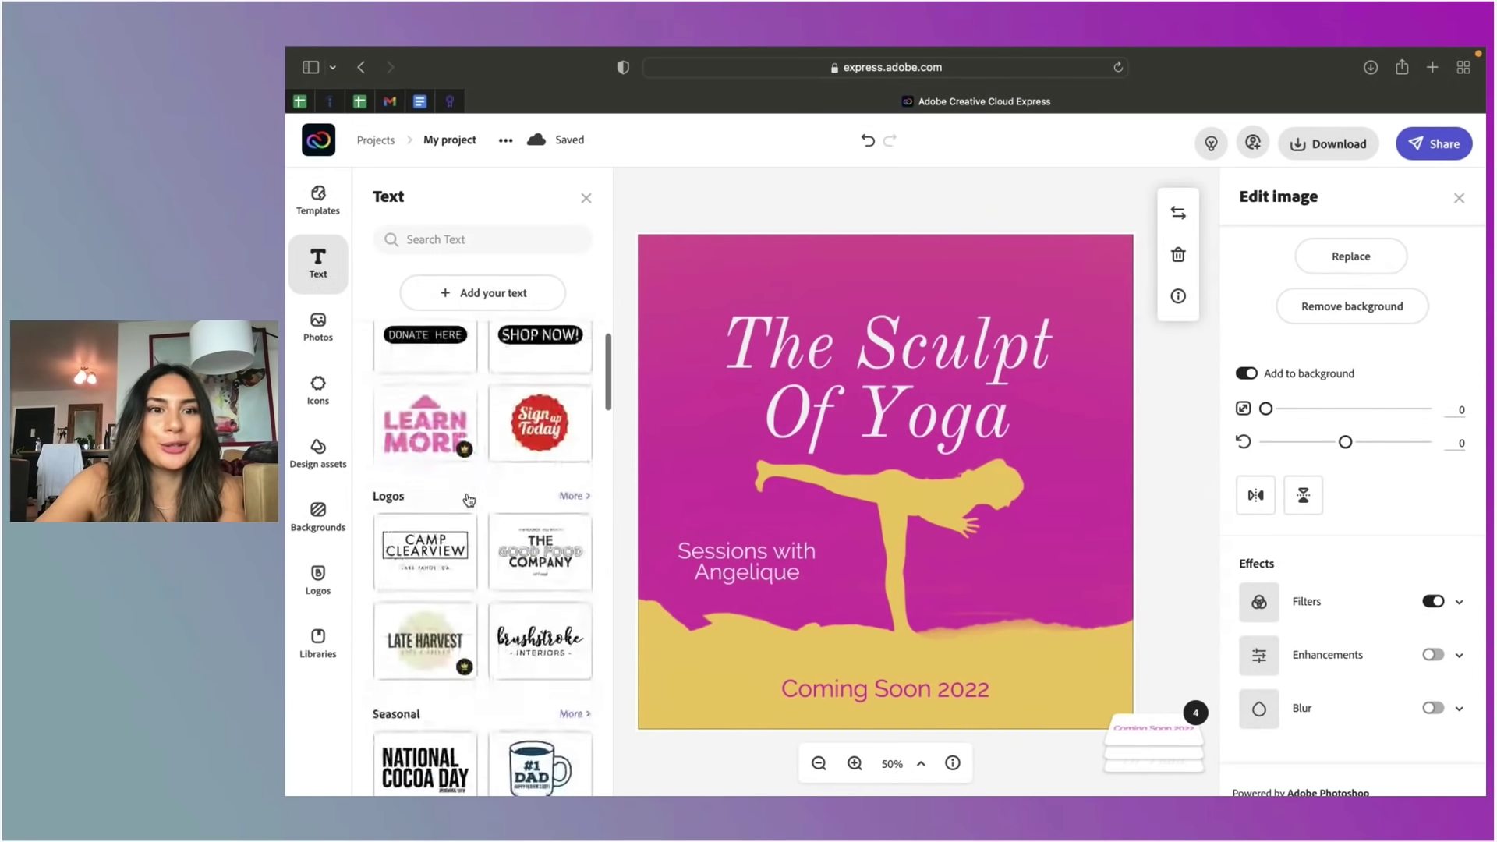
pyautogui.scroll(-1, 494, 563)
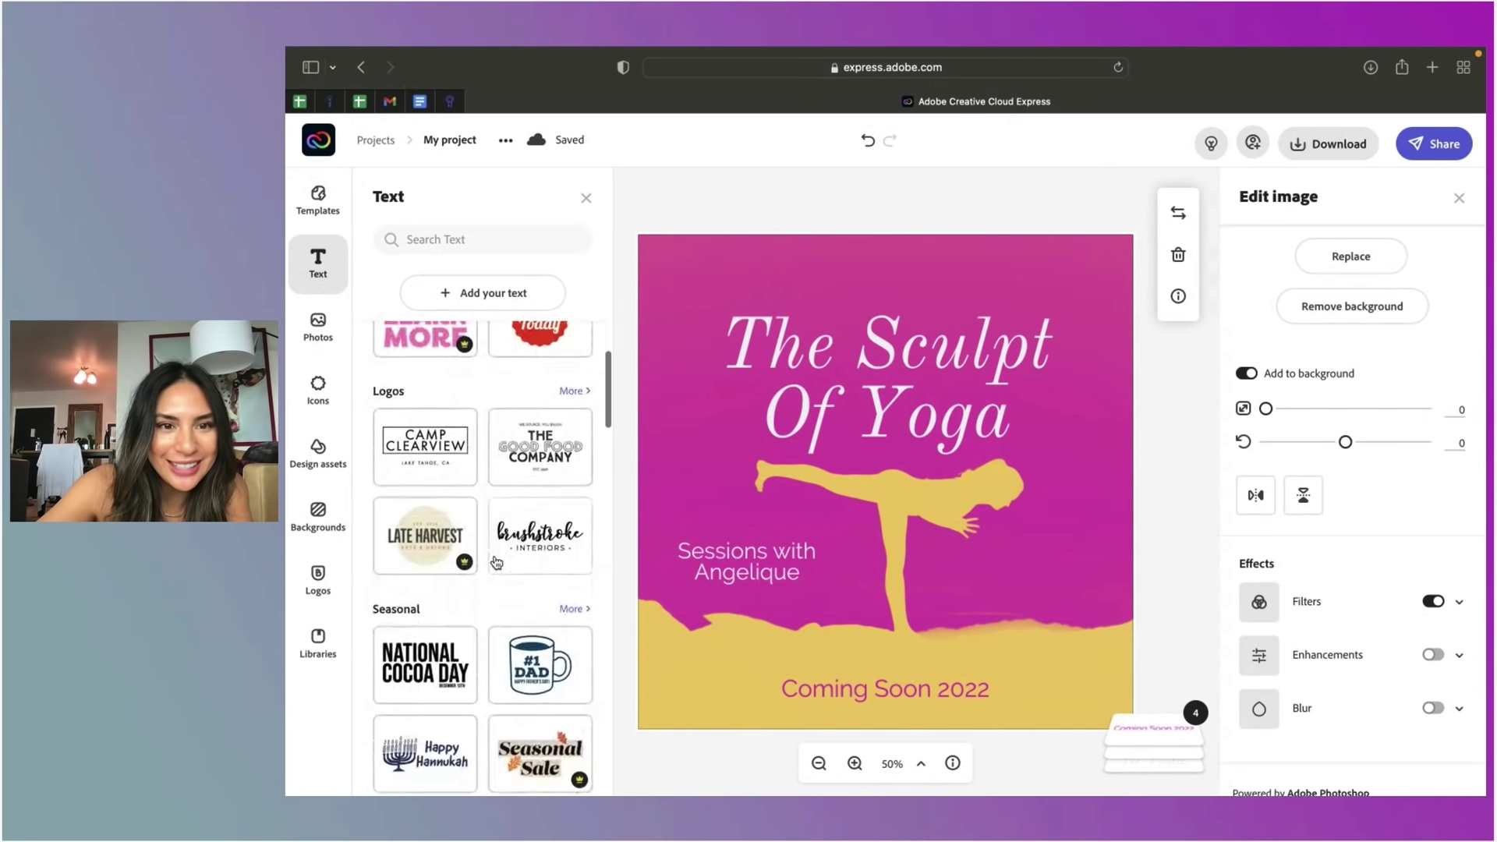
pyautogui.scroll(-3, 495, 563)
pyautogui.scroll(-2, 494, 563)
pyautogui.scroll(-1, 495, 563)
pyautogui.scroll(-1, 494, 562)
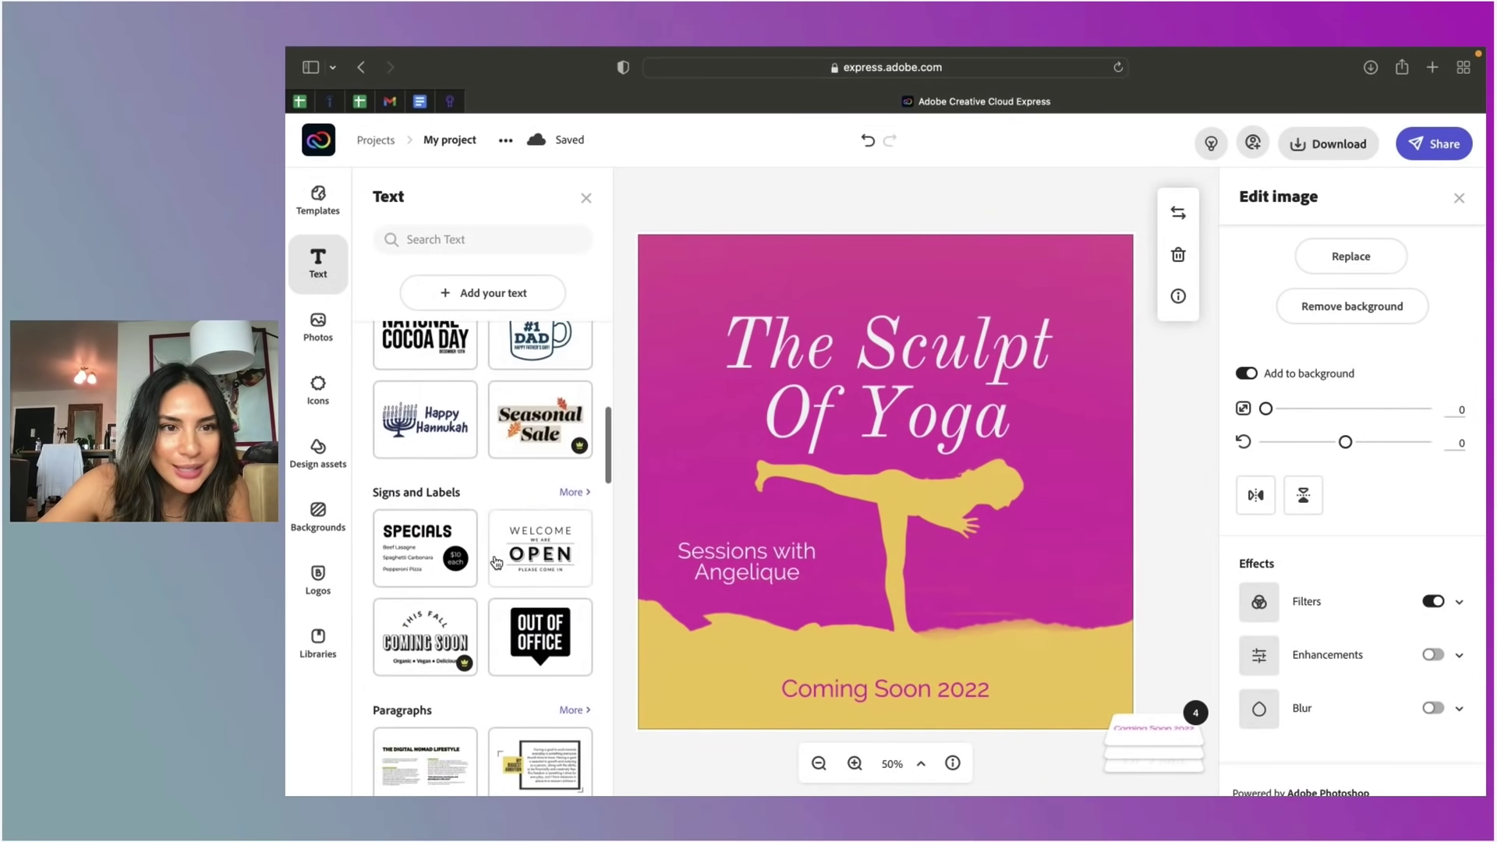
pyautogui.scroll(-2, 495, 563)
pyautogui.scroll(-5, 495, 562)
pyautogui.scroll(-4, 496, 563)
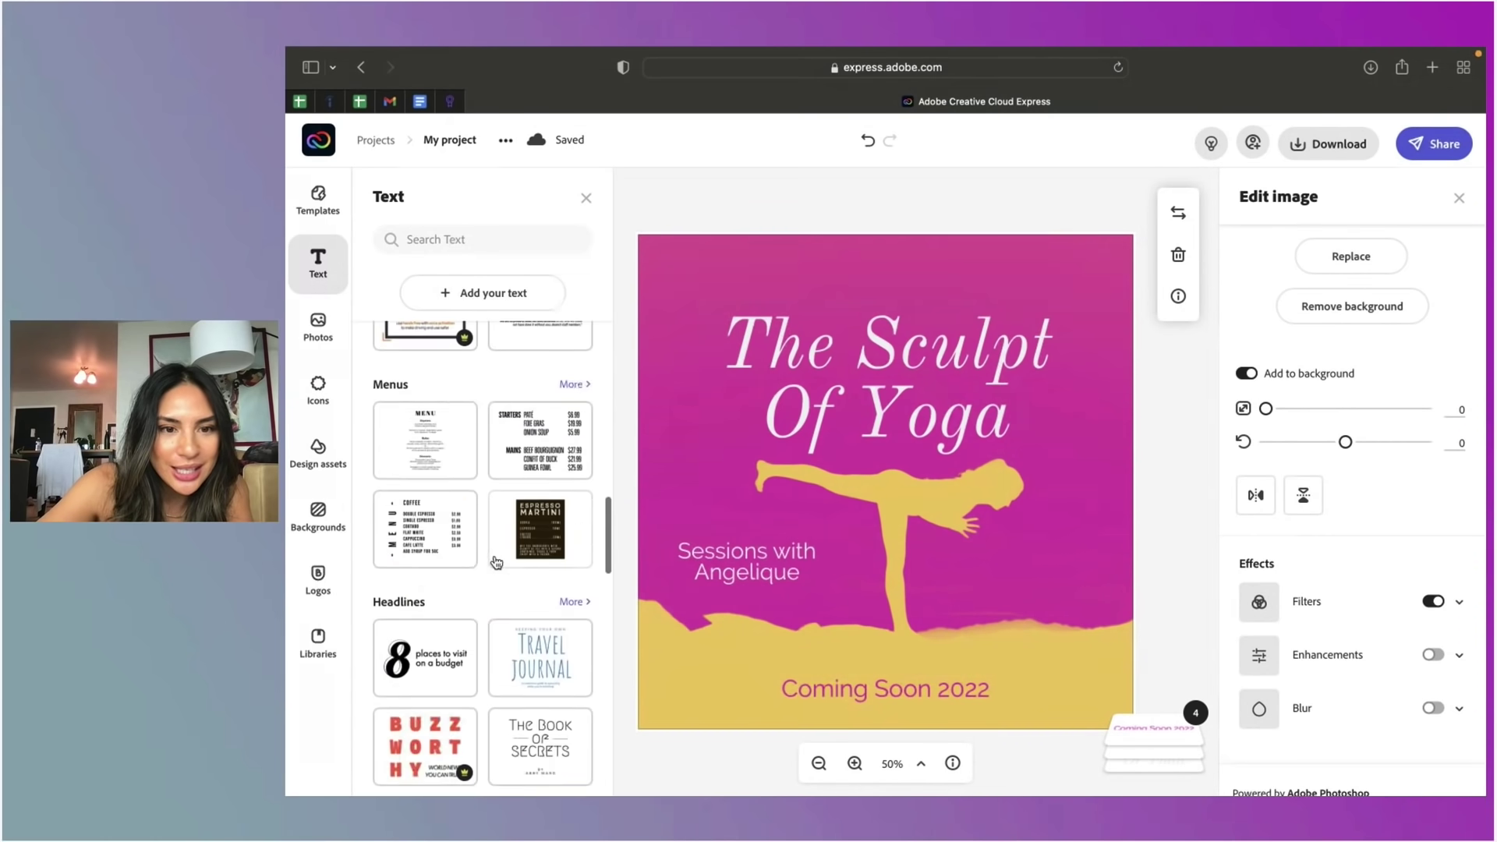
pyautogui.scroll(-5, 496, 563)
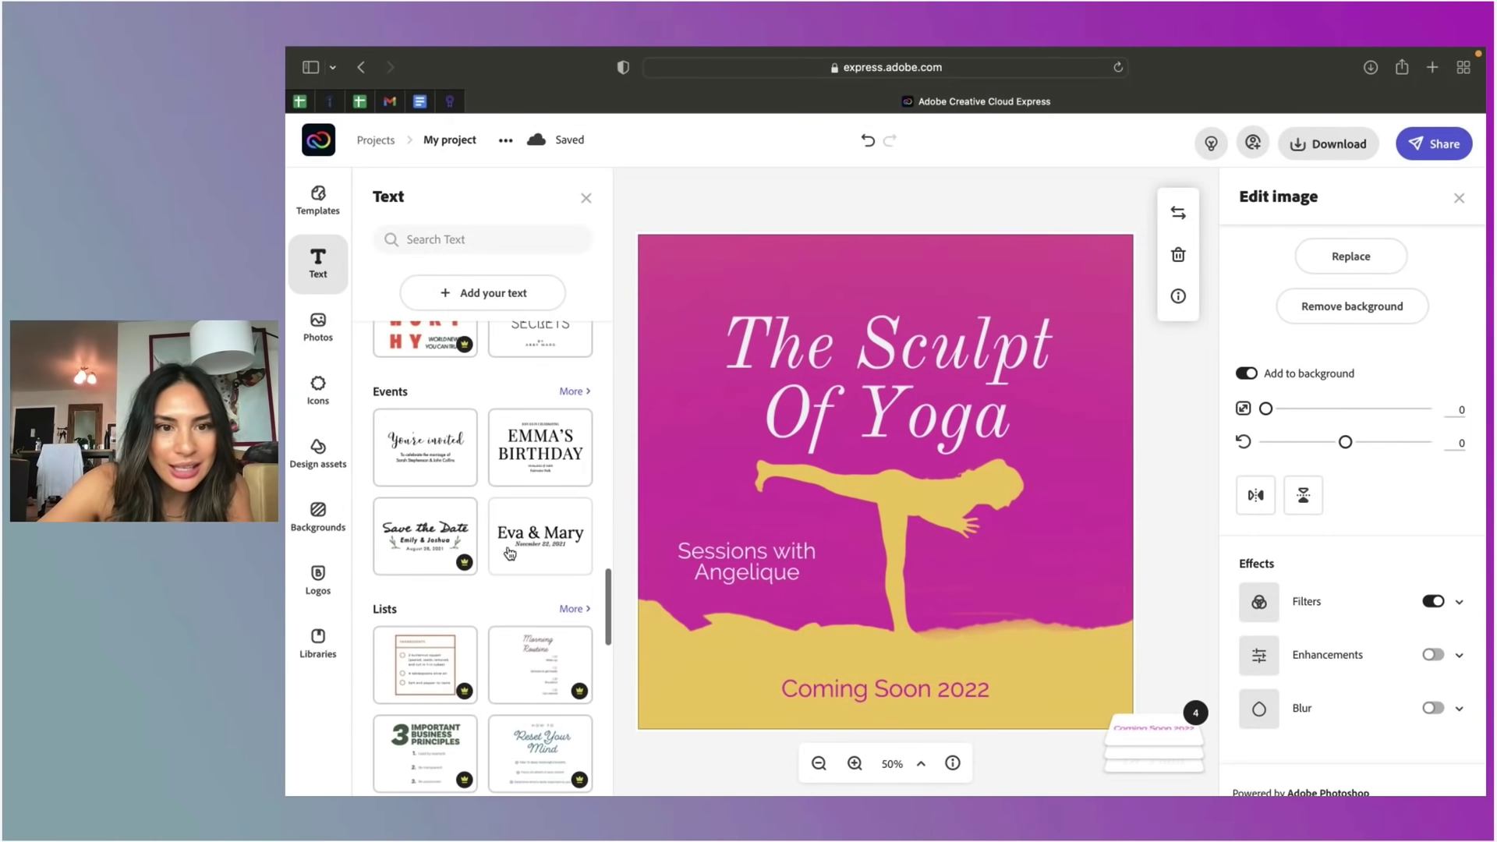
# Step: Add the Eva & Mary event text preset and change its names line to 'Angelique-yoga.com'
pyautogui.click(556, 543)
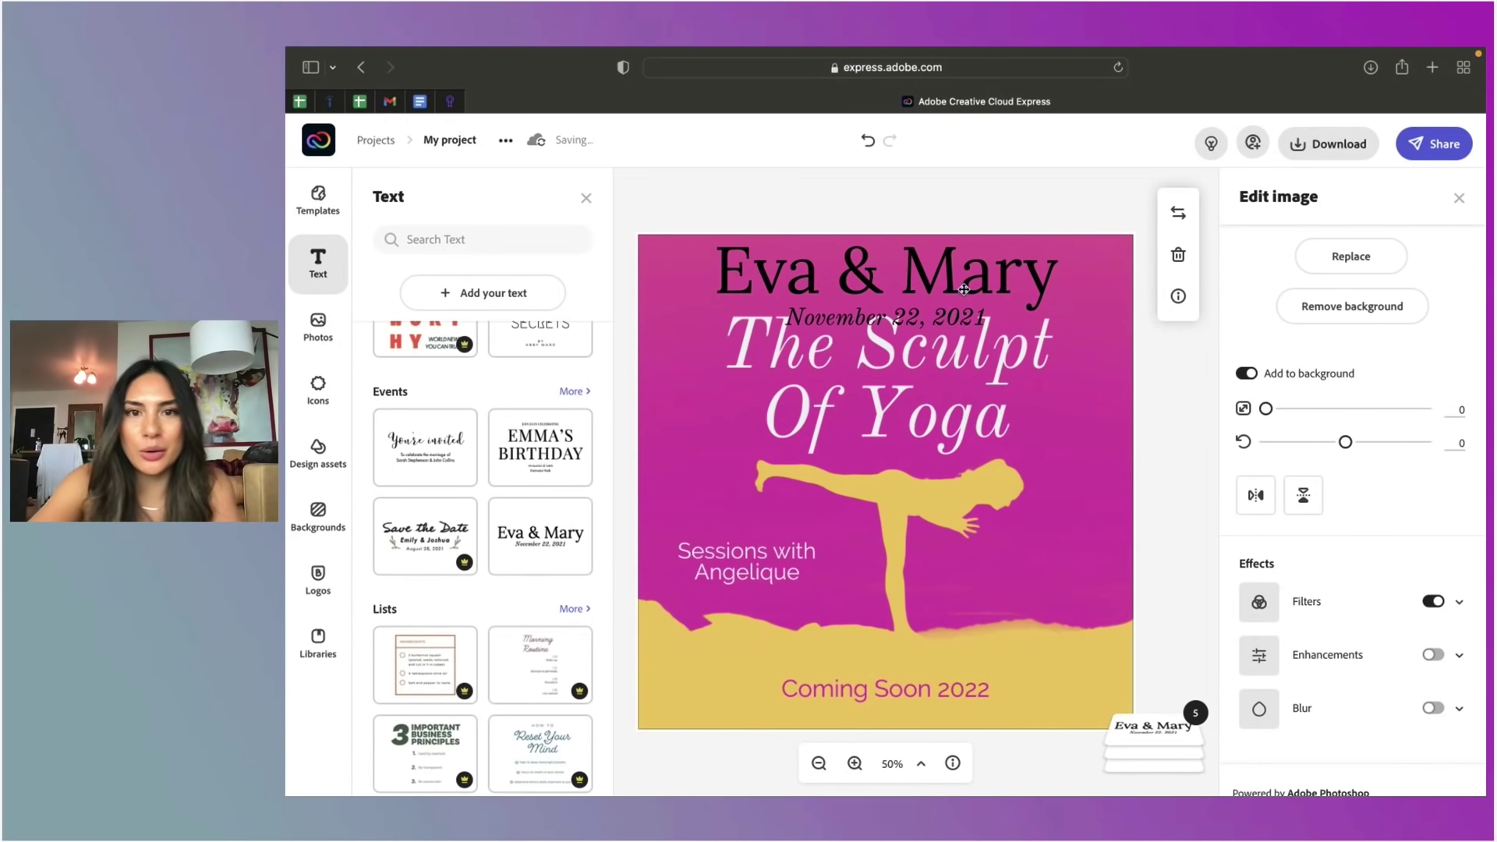
pyautogui.click(951, 285)
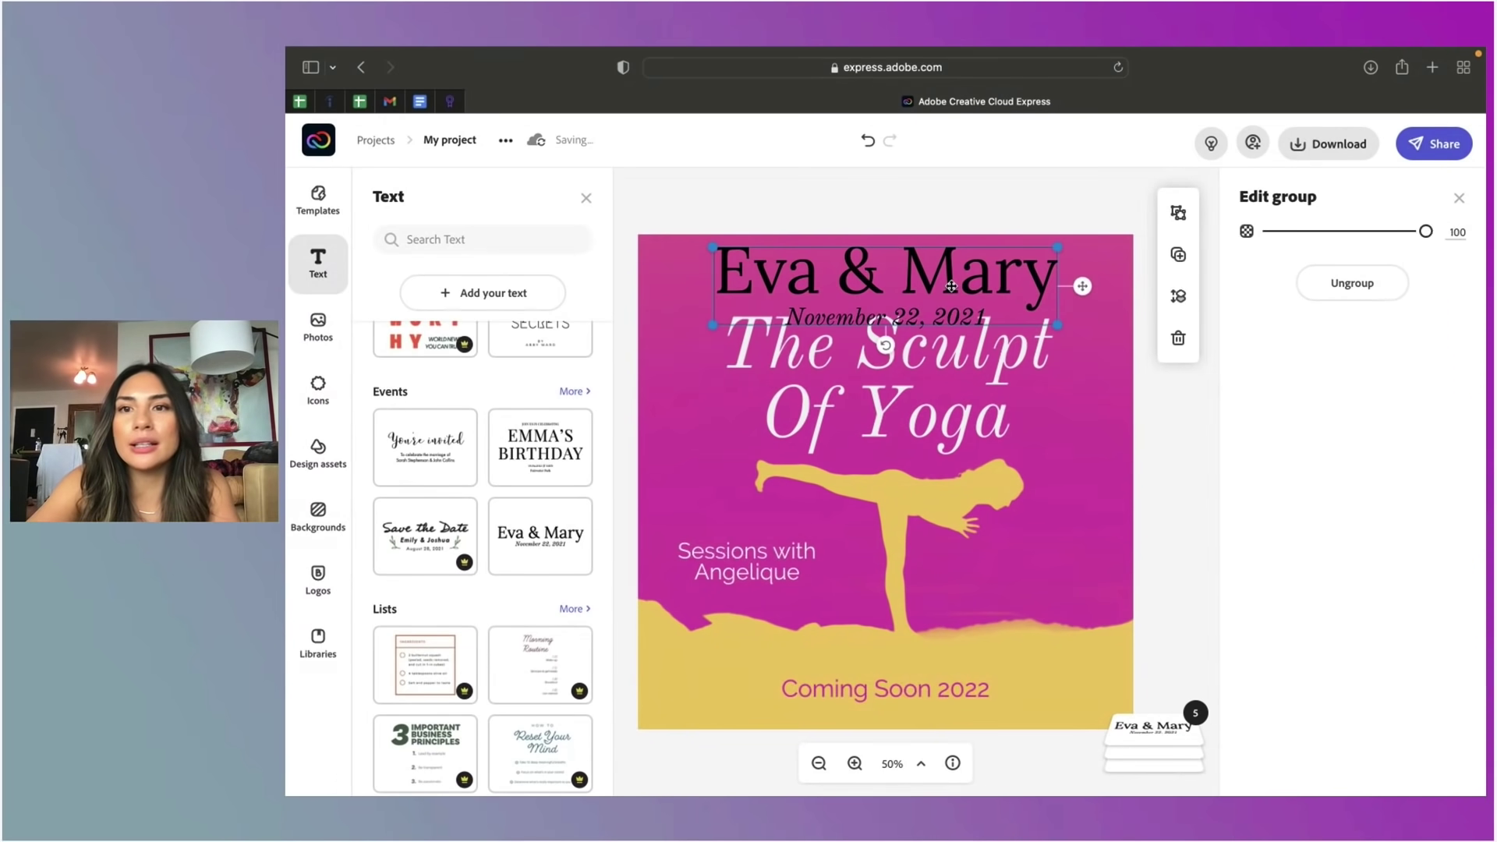
pyautogui.click(1021, 260)
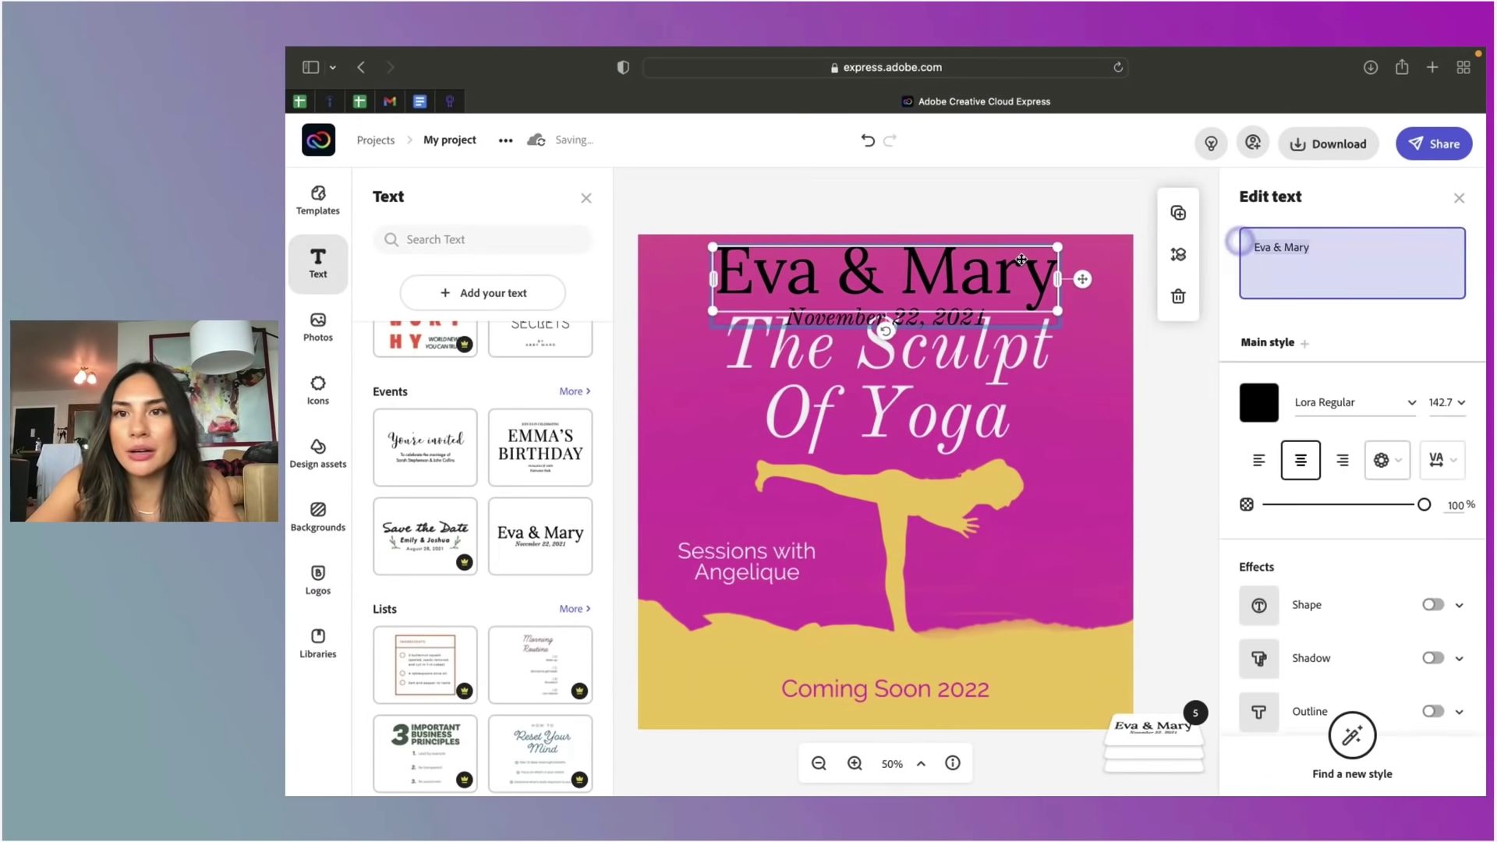
pyautogui.moveTo(1239, 242); pyautogui.dragTo(1370, 248)
pyautogui.moveTo(1253, 254); pyautogui.dragTo(1396, 288)
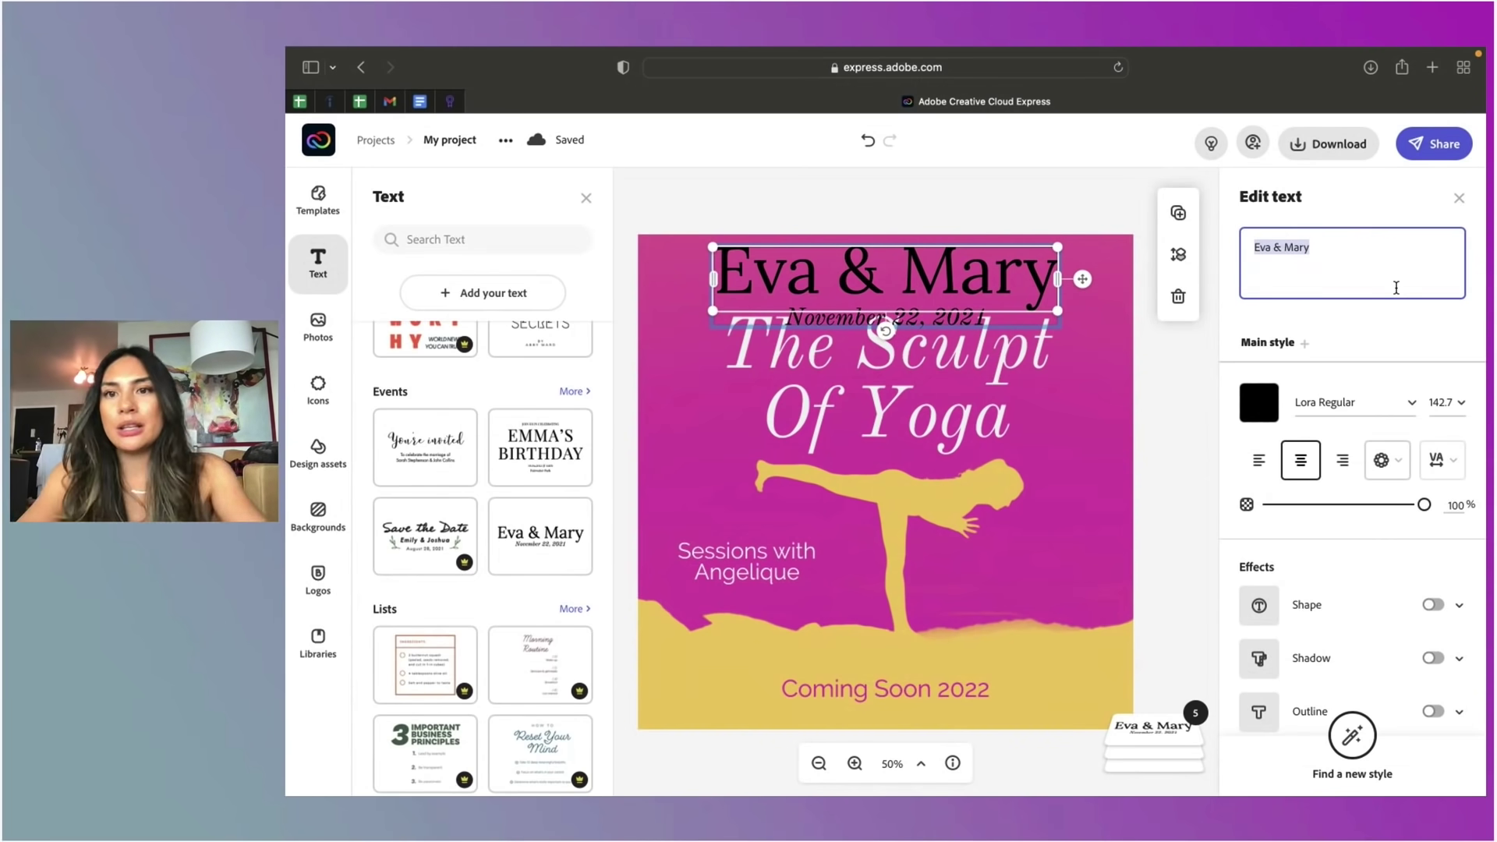
pyautogui.write('Angelique')
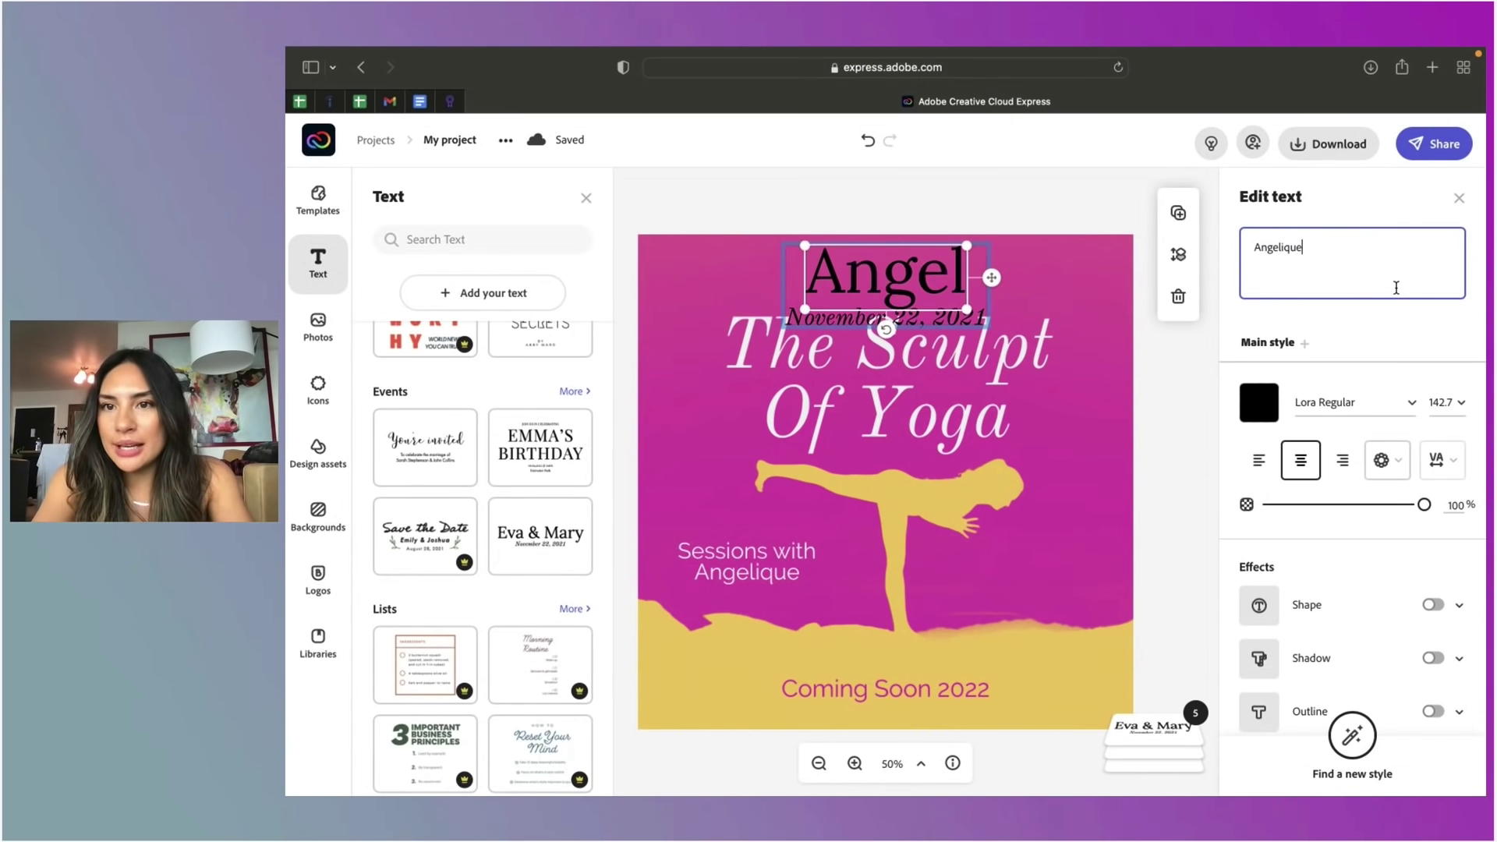
pyautogui.write('-yoga')
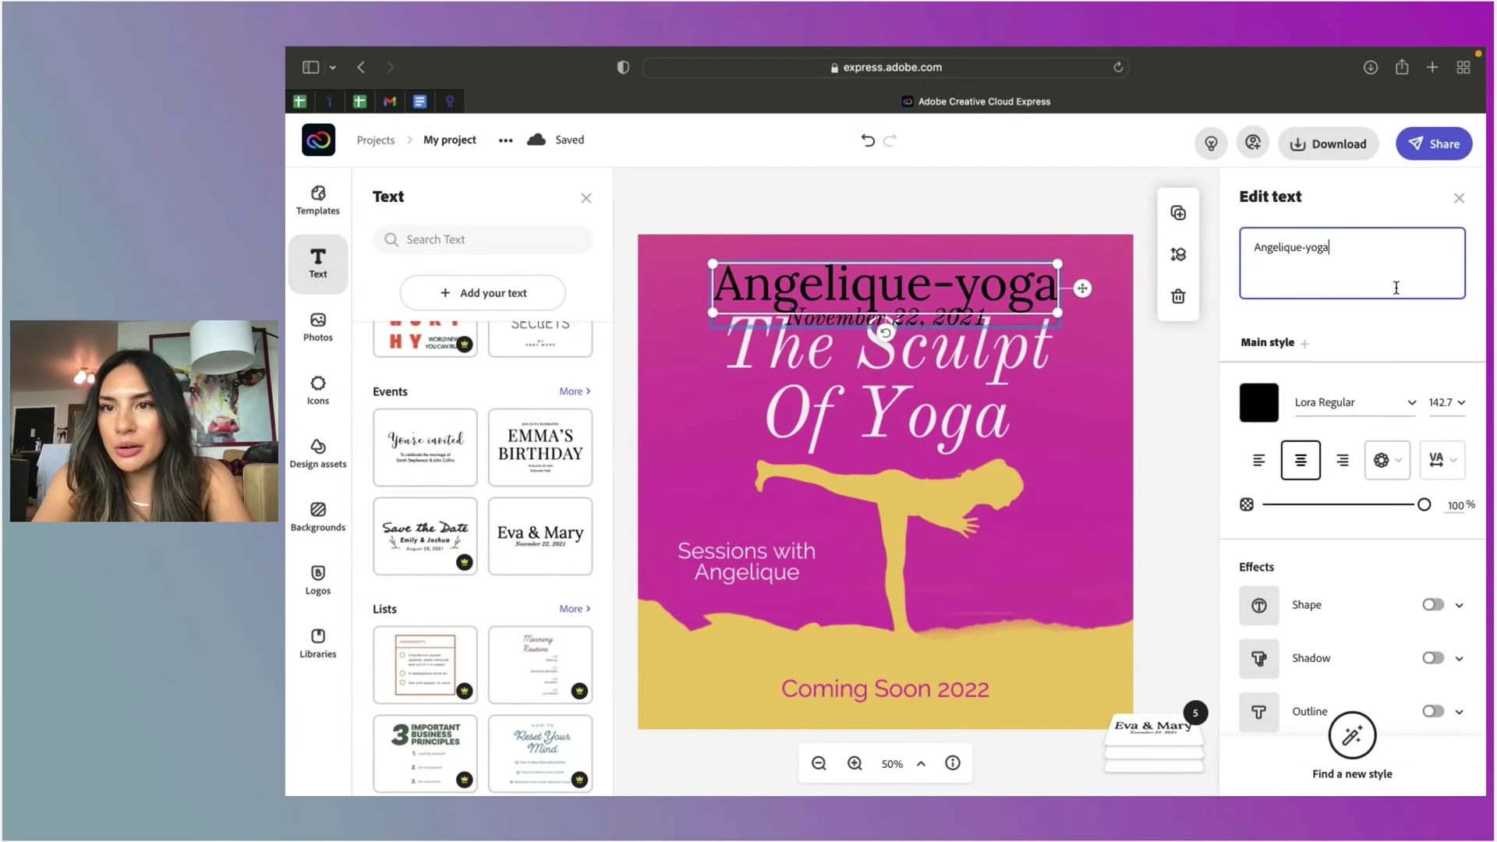
pyautogui.write('.com')
pyautogui.click(961, 329)
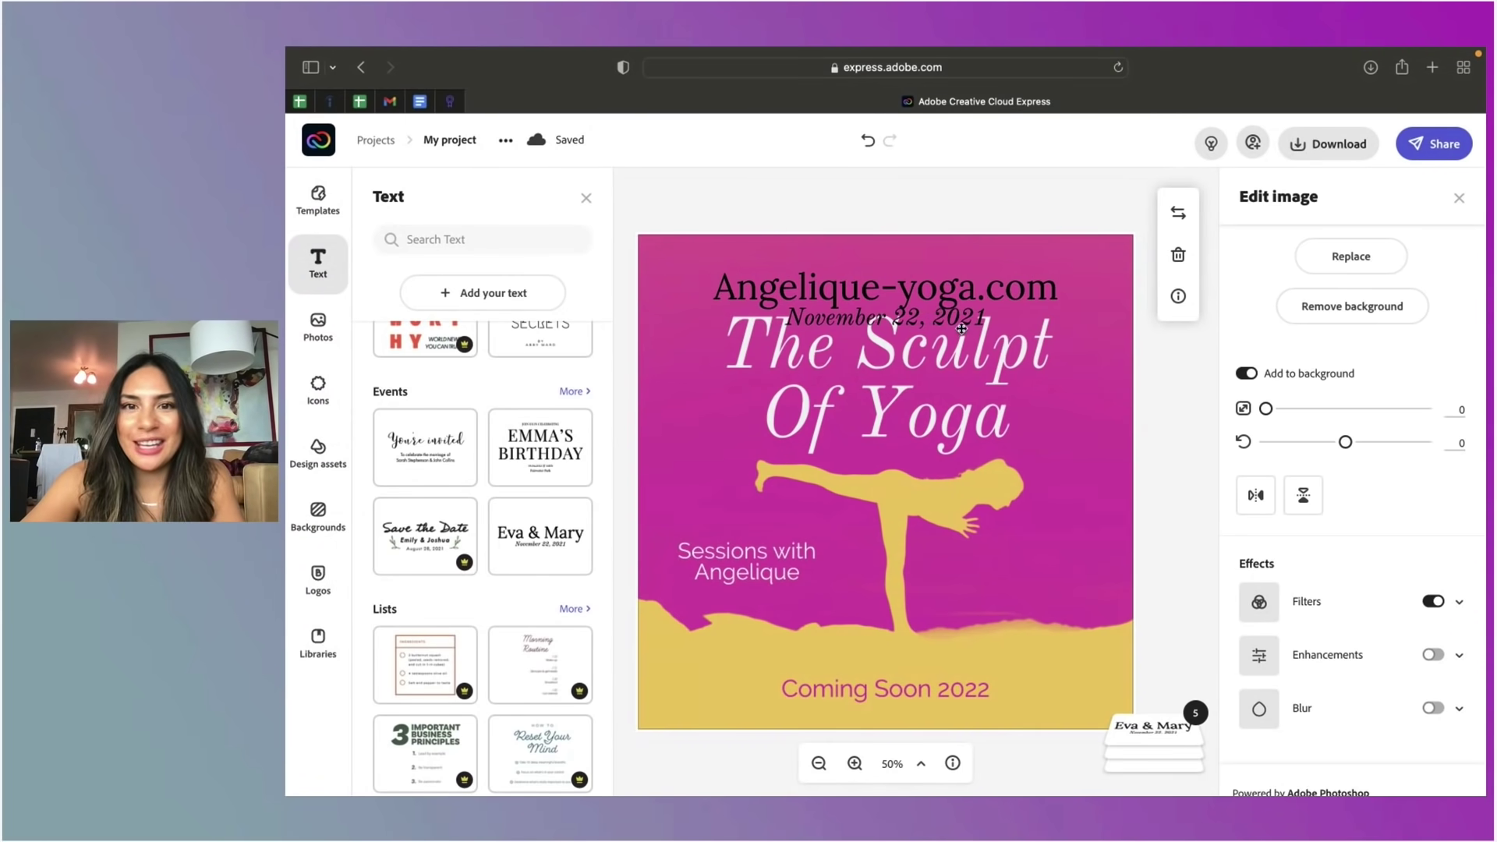
# Step: Delete the preset's November 22, 2021 date line
pyautogui.click(941, 321)
pyautogui.click(942, 321)
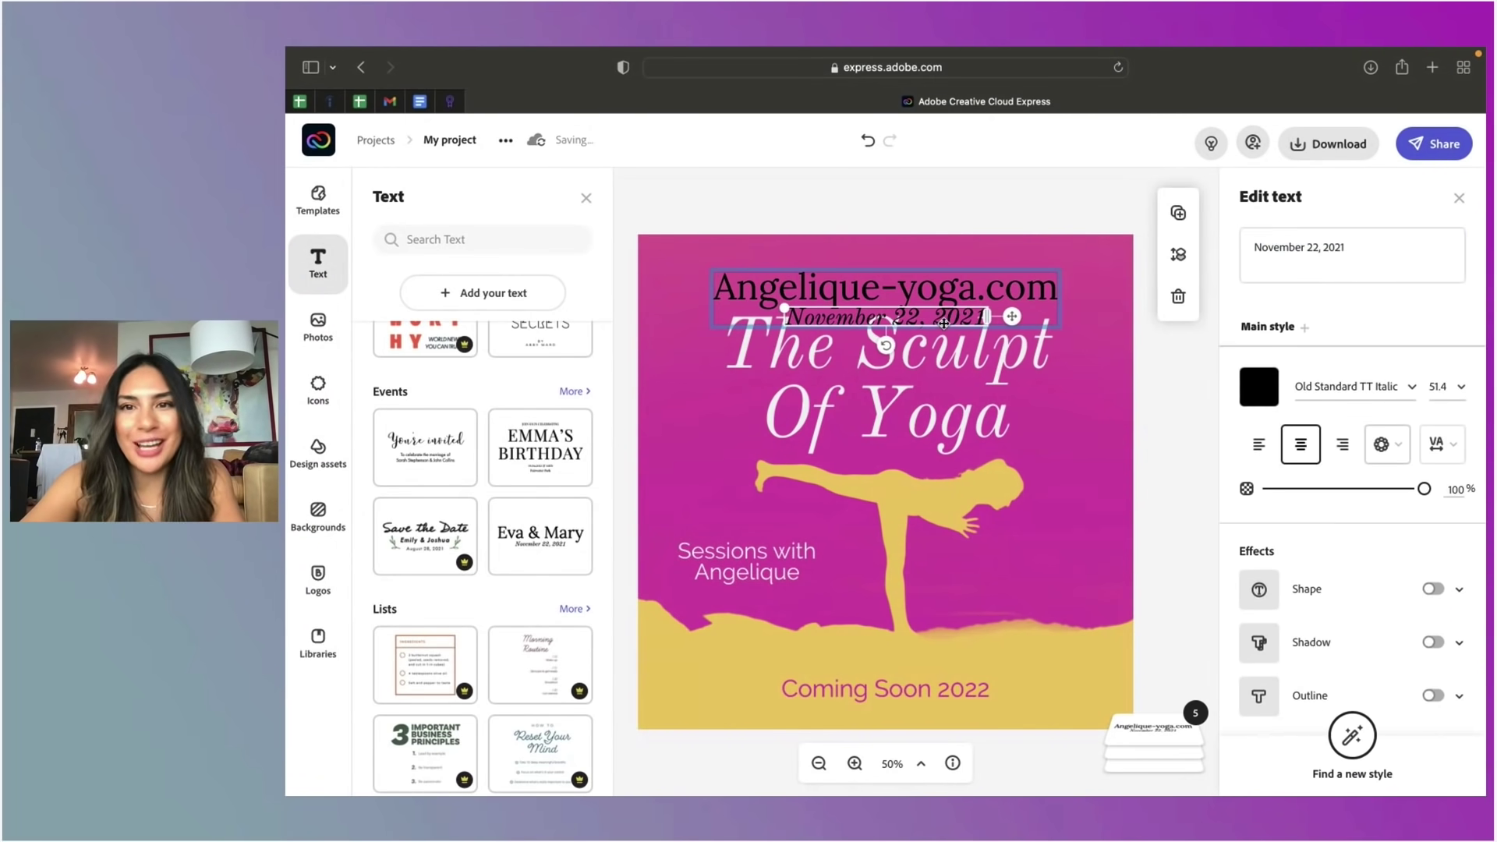
pyautogui.click(1178, 297)
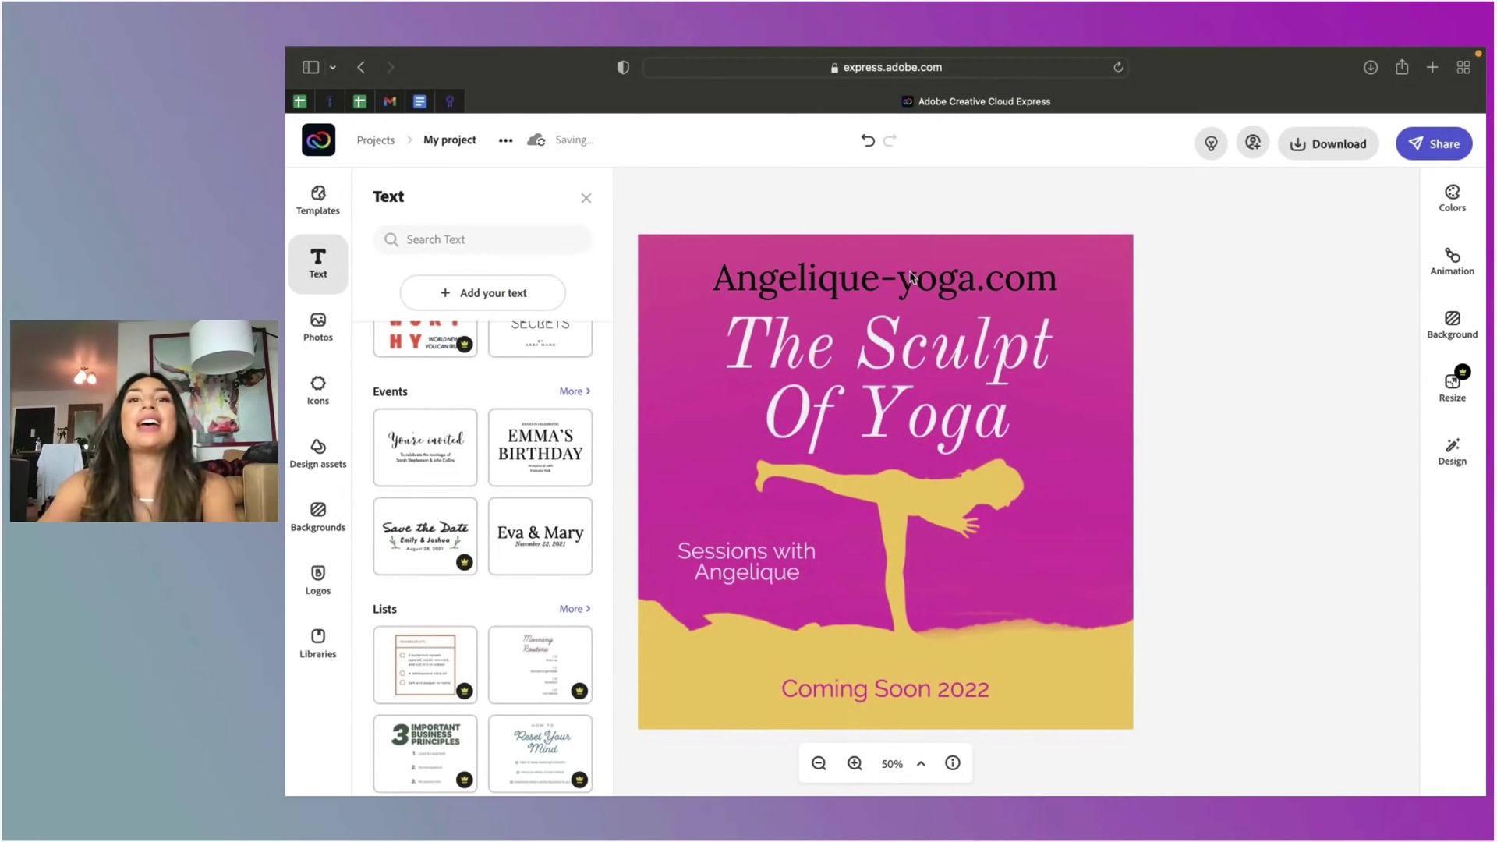
# Step: Apply the first Dynamic style text animation after previewing Typewriter
pyautogui.click(1453, 281)
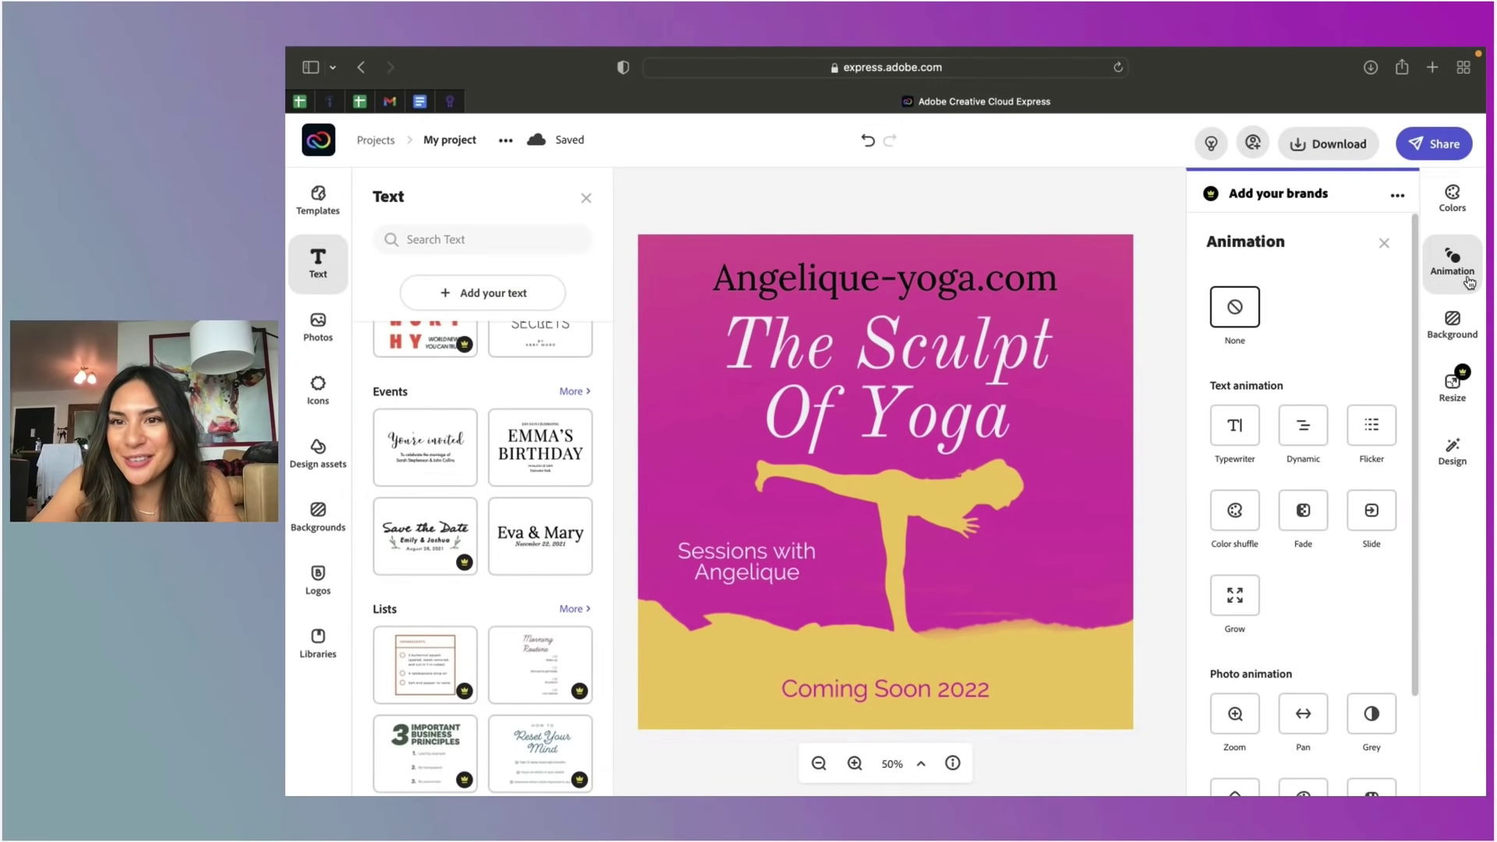
pyautogui.click(1247, 448)
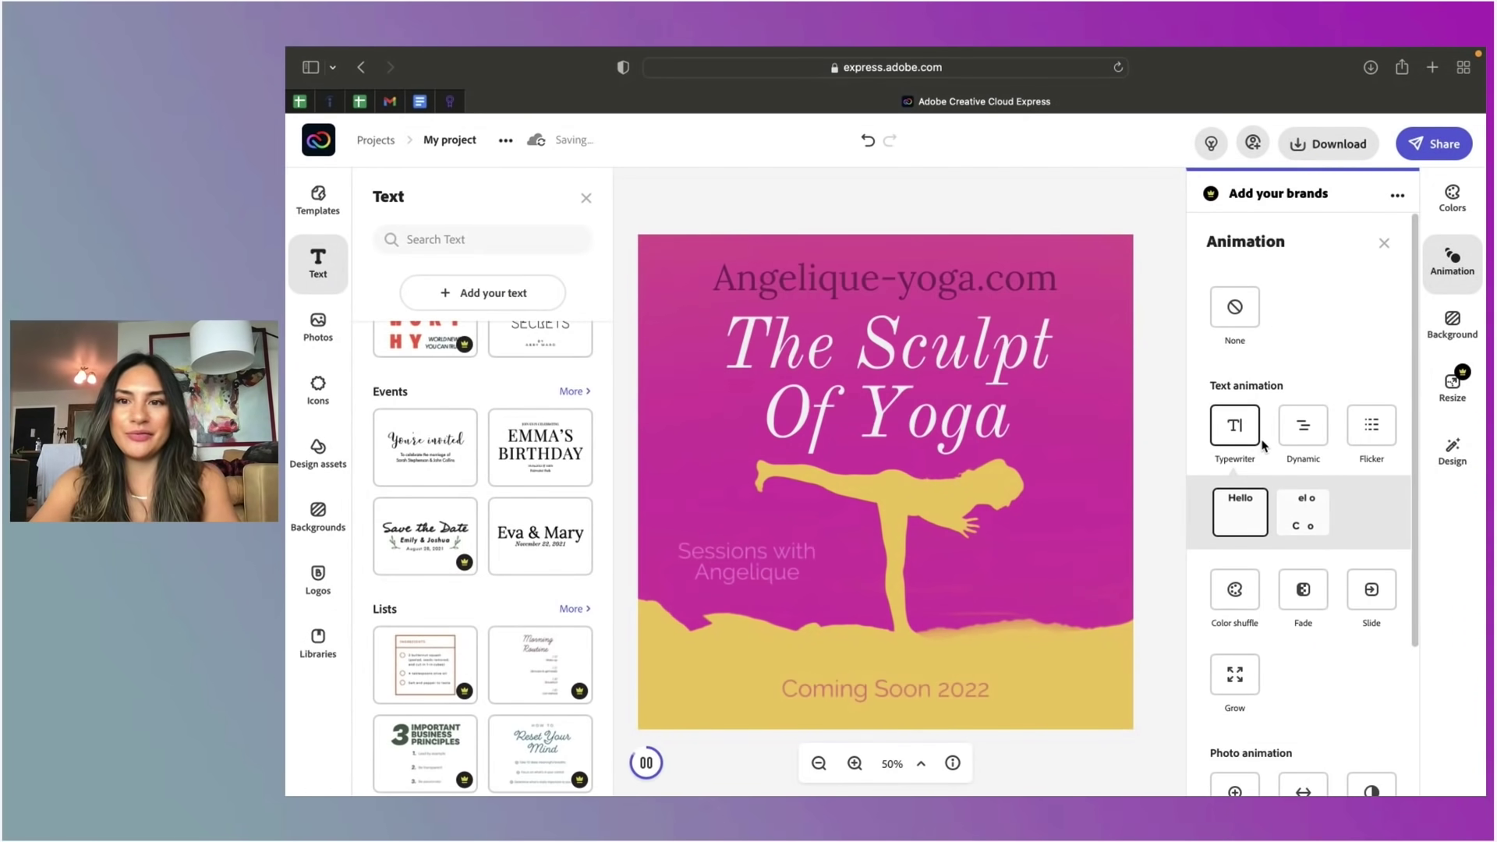
pyautogui.click(1313, 449)
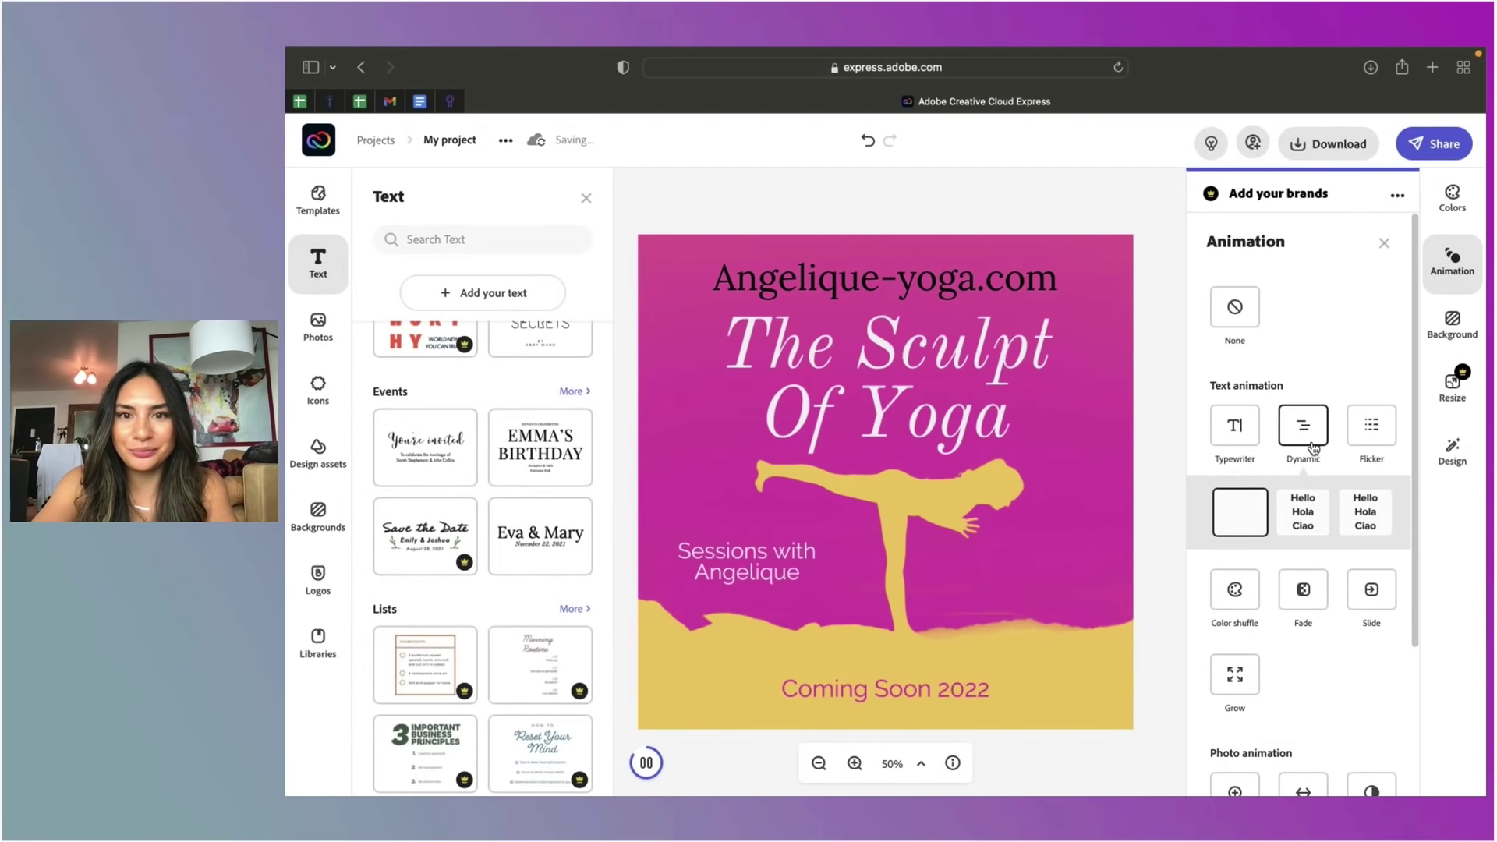
pyautogui.click(1253, 510)
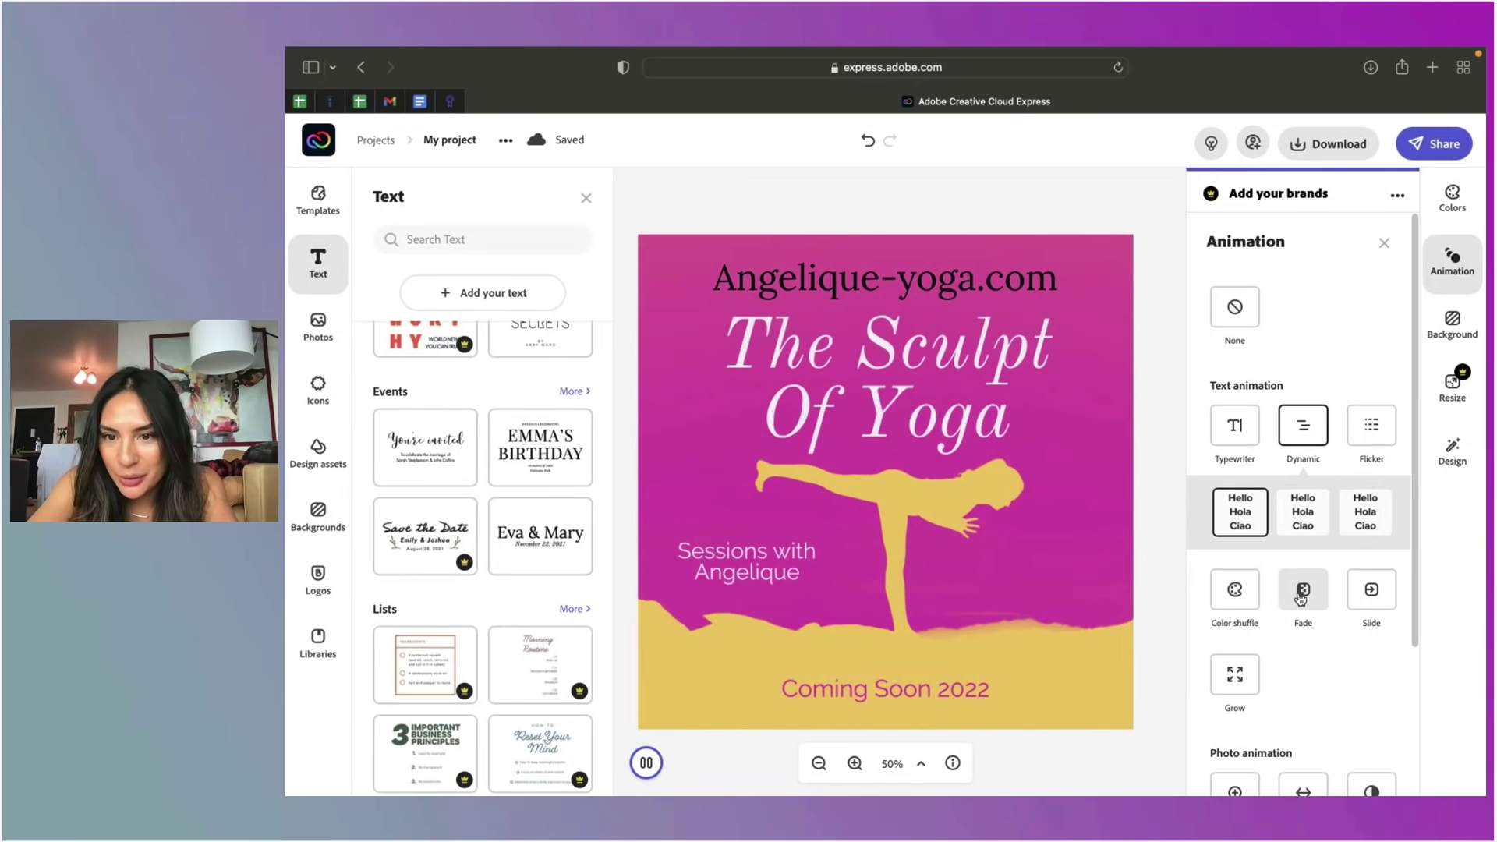
pyautogui.click(1123, 210)
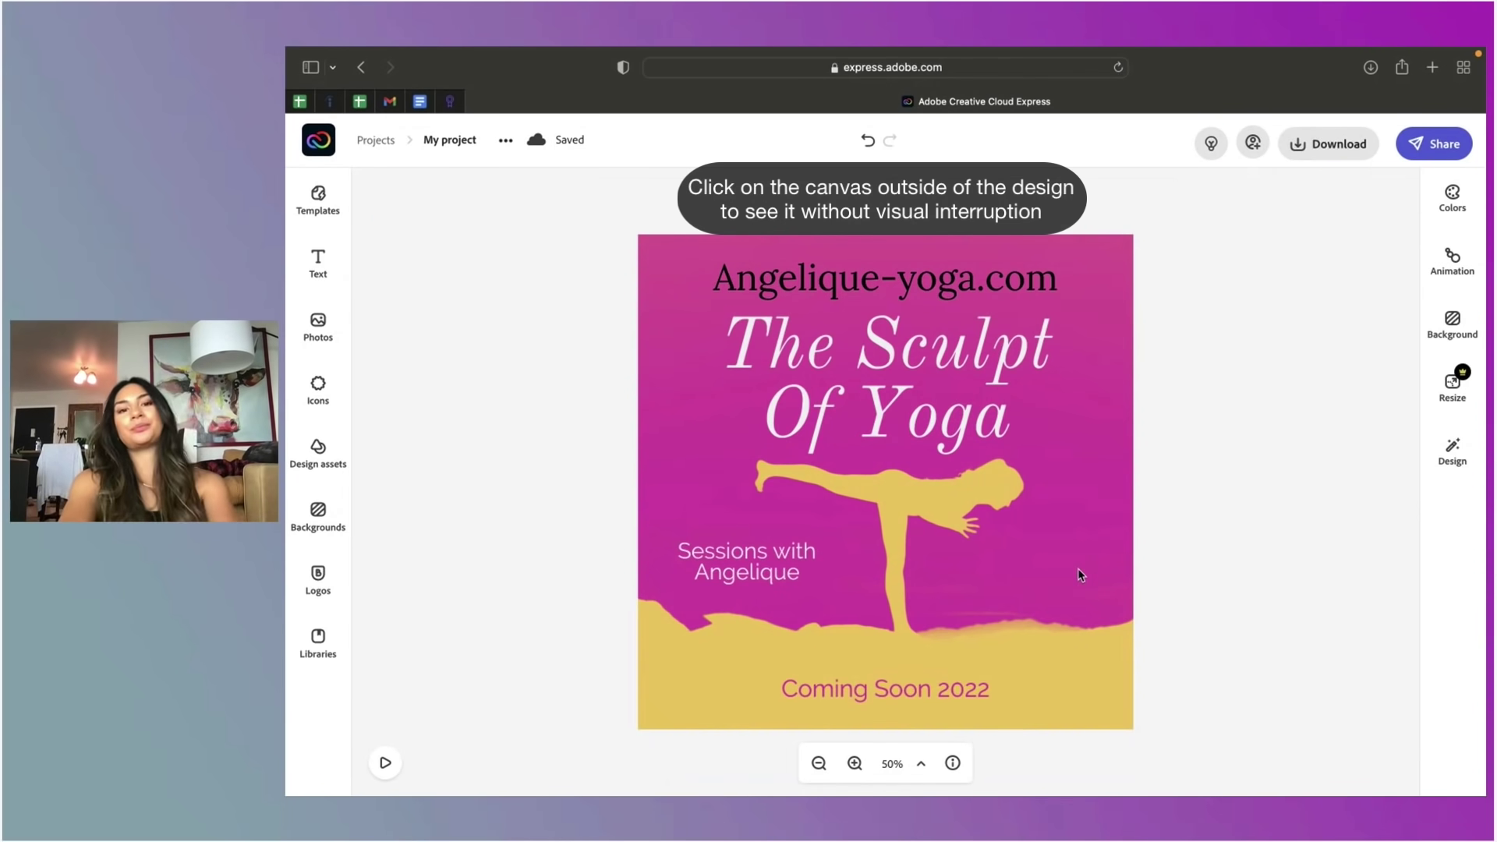
pyautogui.click(385, 764)
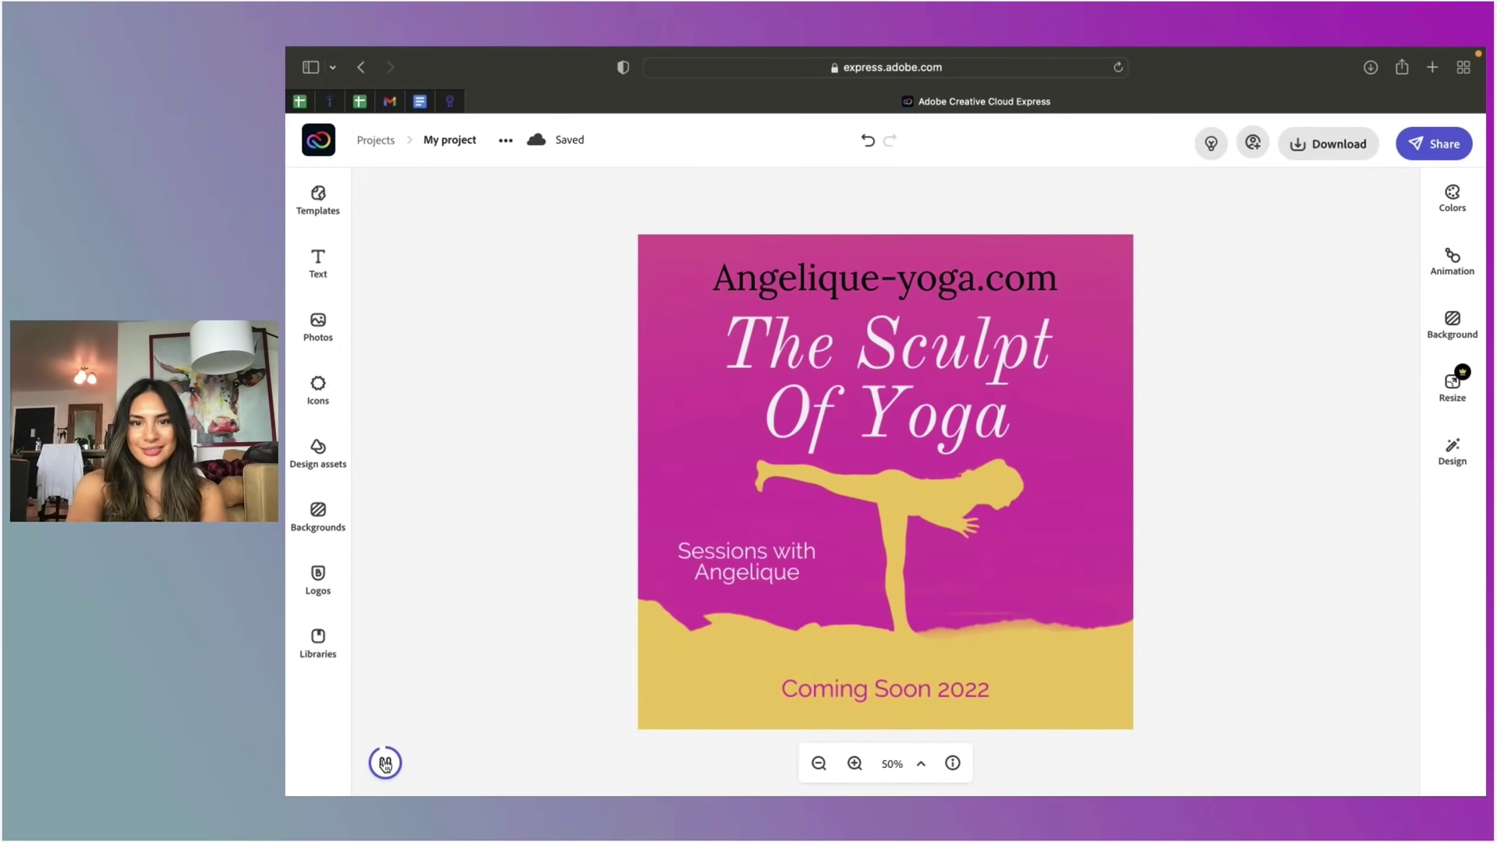
pyautogui.click(384, 763)
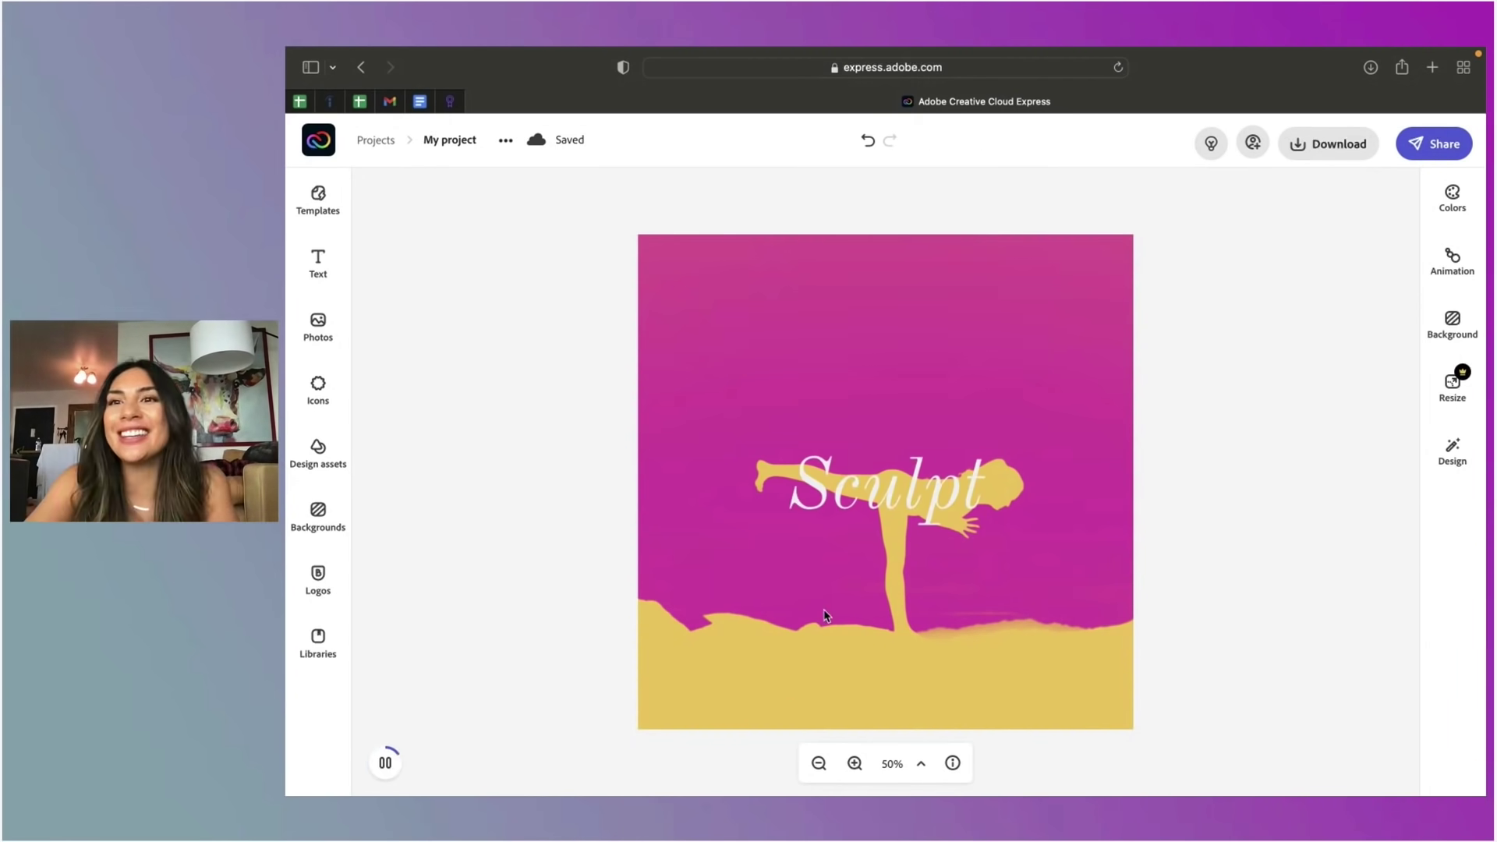
# Step: Start downloading the yoga post as an MP4 Video (720p)
pyautogui.click(1330, 145)
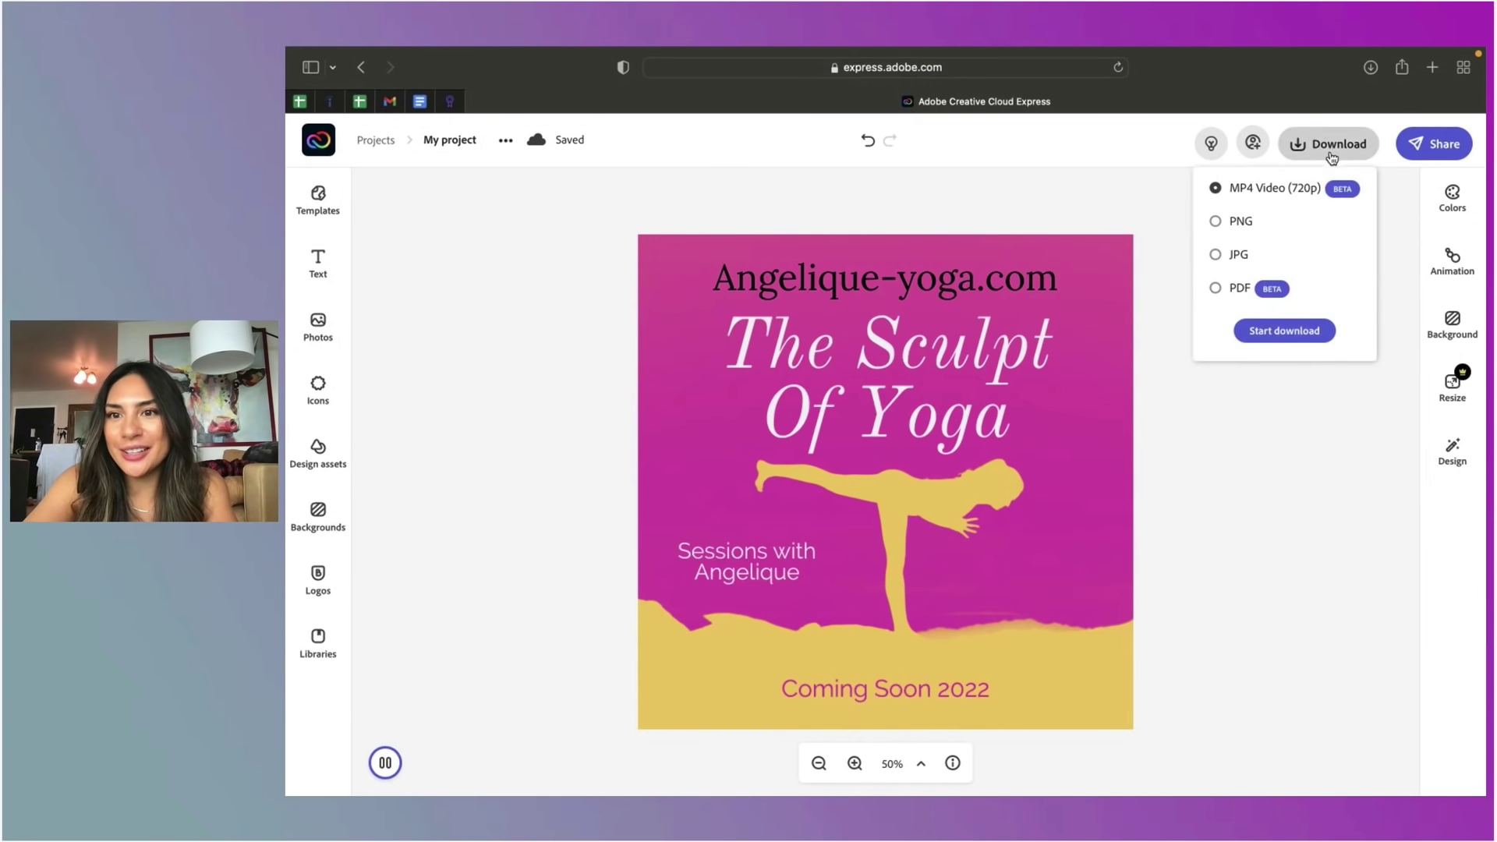
pyautogui.click(1283, 332)
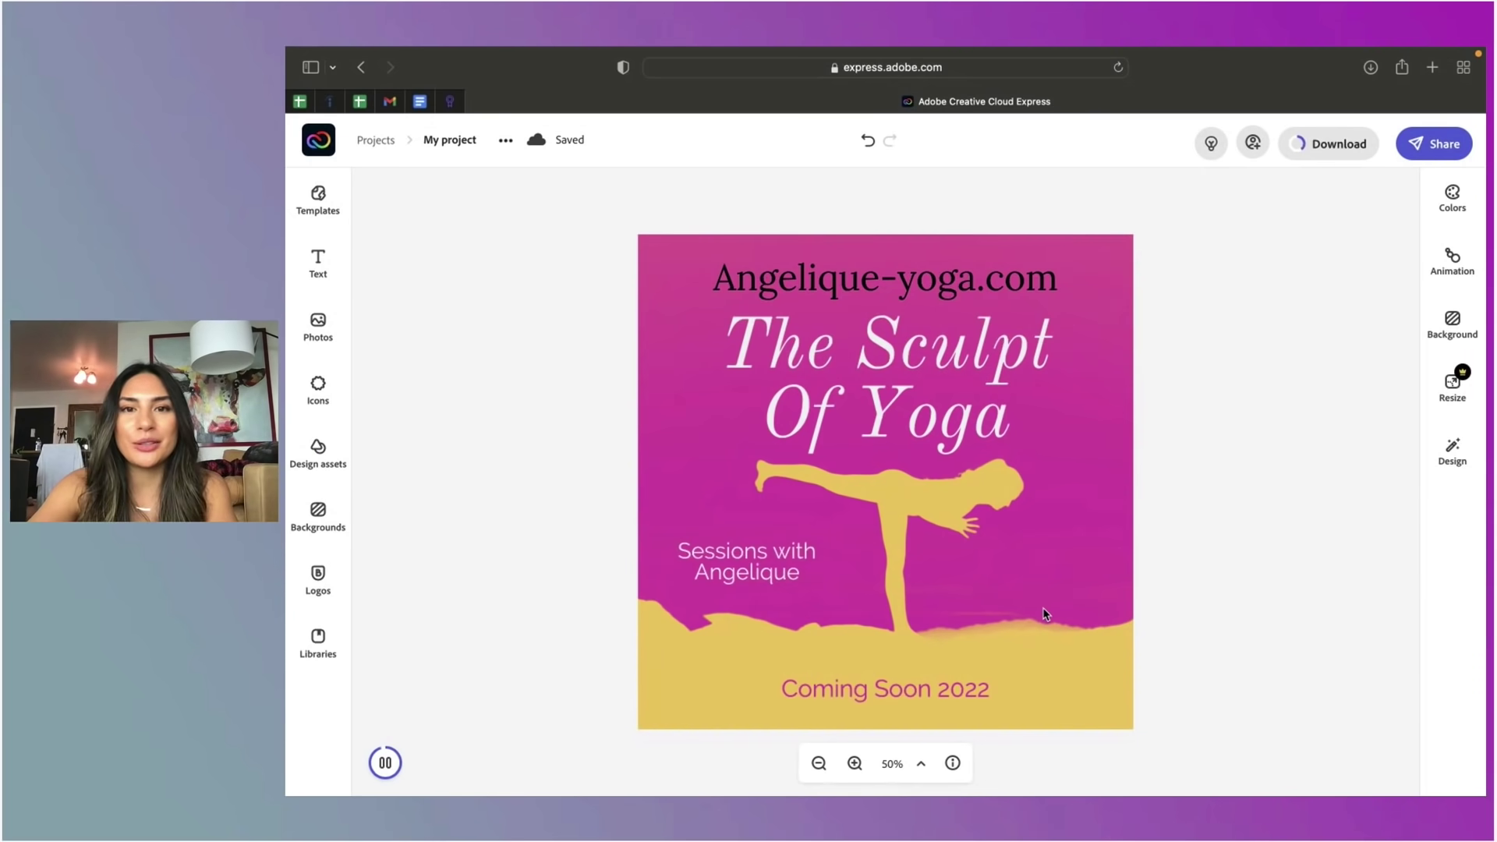